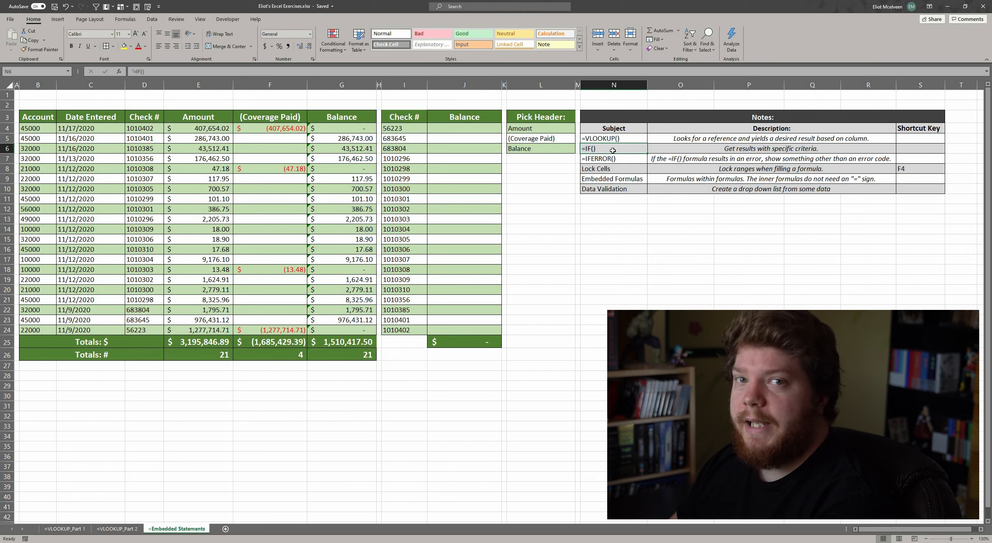
pyautogui.click(617, 190)
pyautogui.click(616, 198)
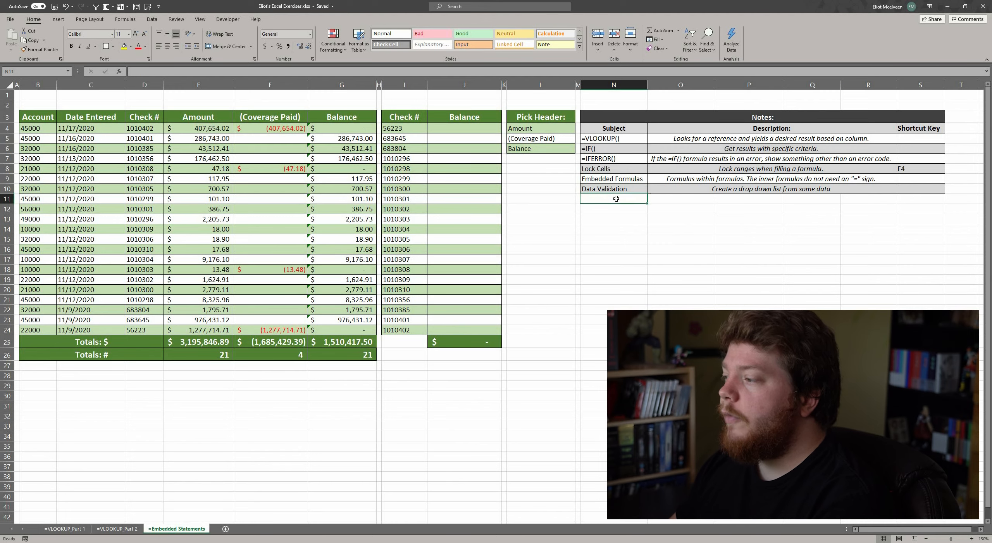
pyautogui.moveTo(606, 209); pyautogui.dragTo(868, 405)
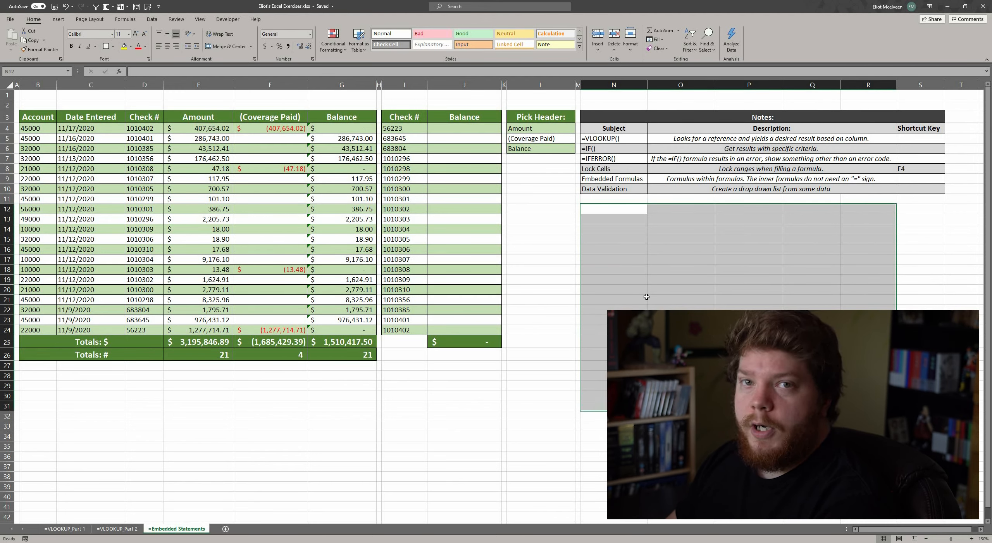
pyautogui.click(673, 208)
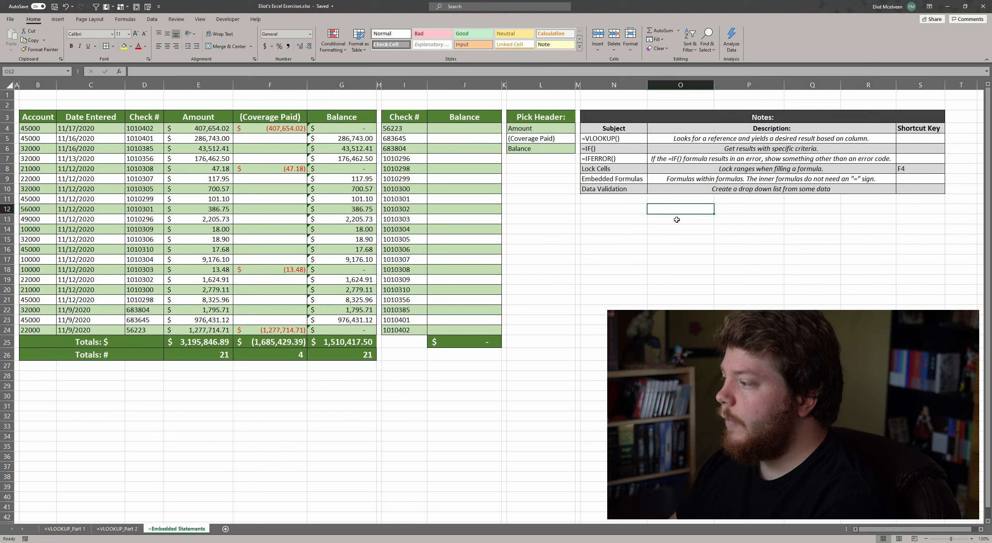
pyautogui.click(677, 220)
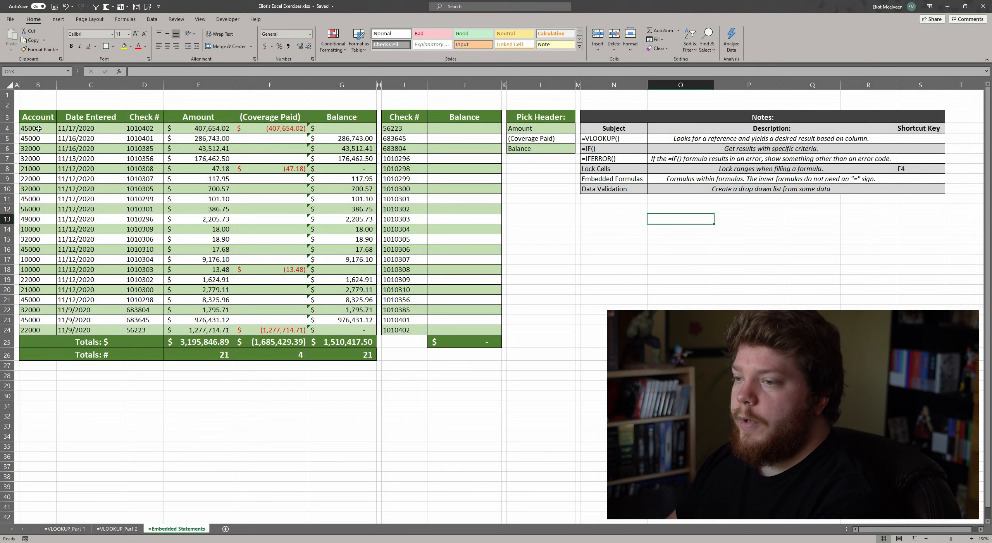
# Step: Examine the account table, the check lookup table, the Pick Header list and the notes on formulas, locked cells and data validation
pyautogui.moveTo(41, 128); pyautogui.dragTo(359, 316)
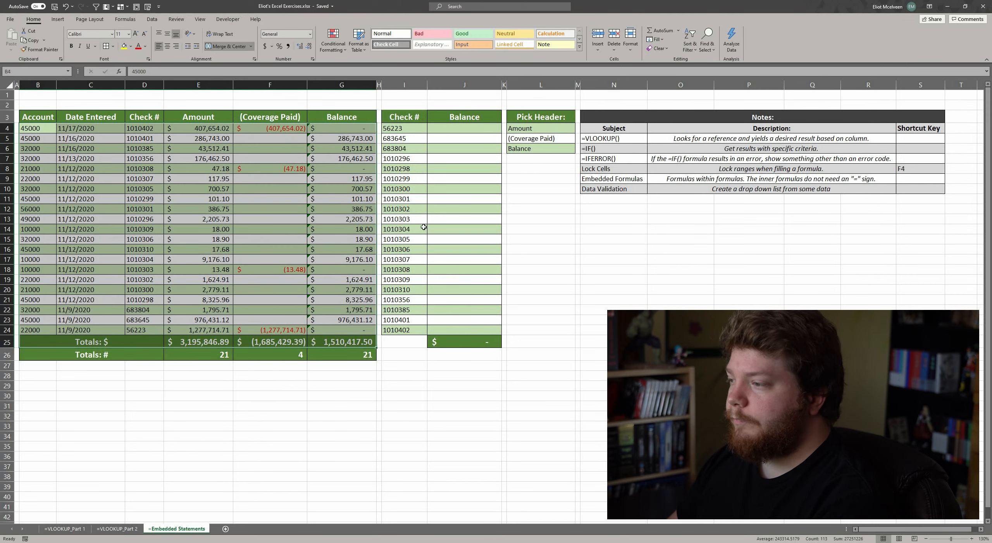
pyautogui.moveTo(404, 117); pyautogui.dragTo(451, 330)
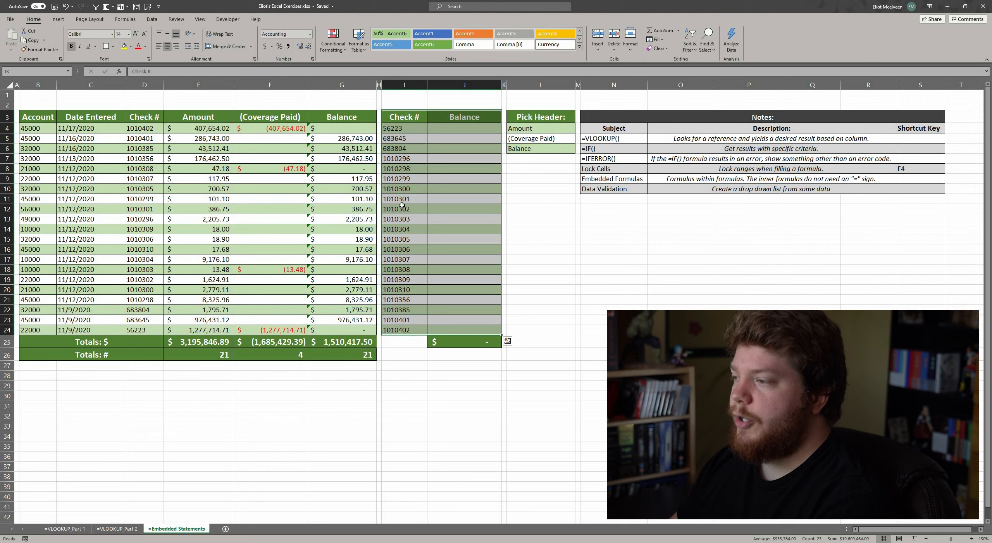
pyautogui.click(464, 118)
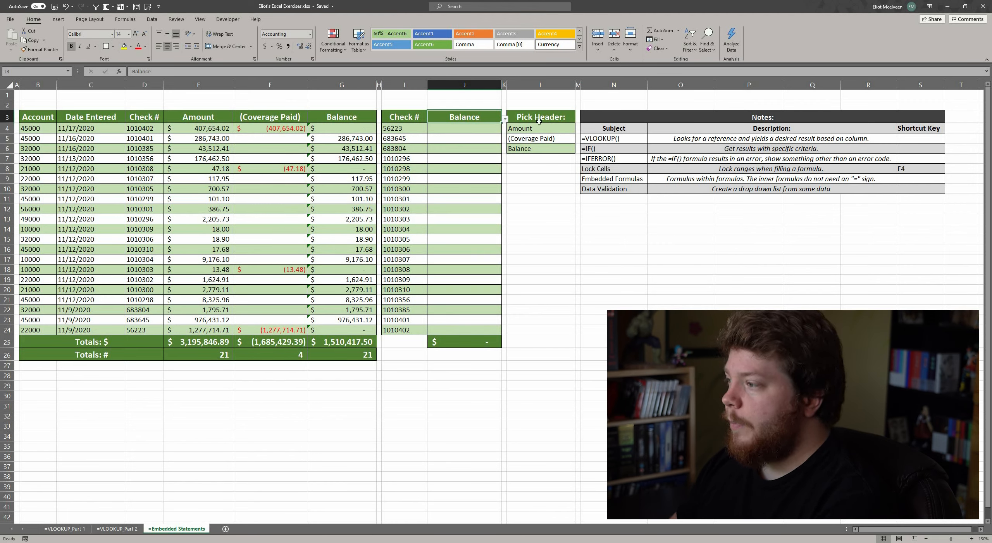
pyautogui.moveTo(542, 117); pyautogui.dragTo(546, 144)
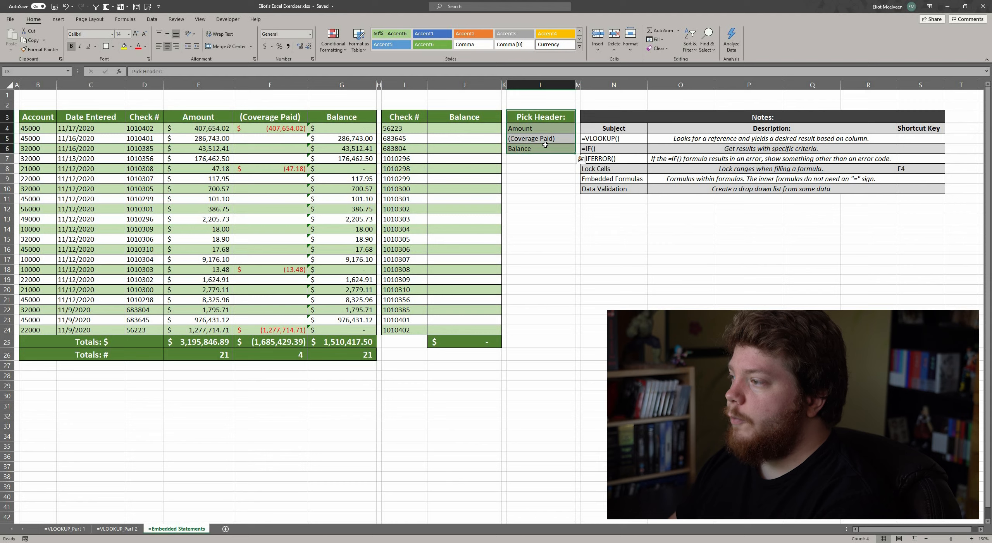
pyautogui.moveTo(604, 139); pyautogui.dragTo(650, 158)
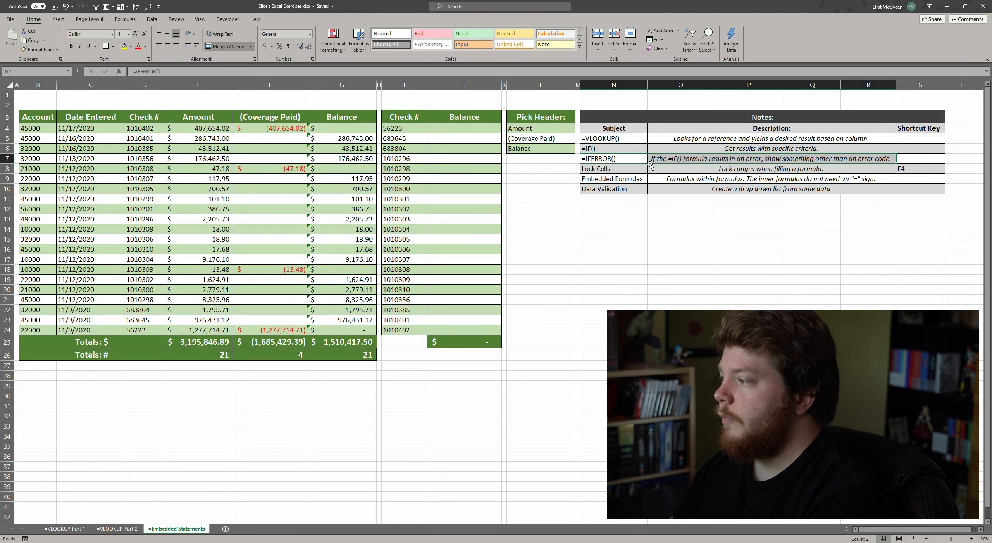
pyautogui.moveTo(646, 168); pyautogui.dragTo(655, 168)
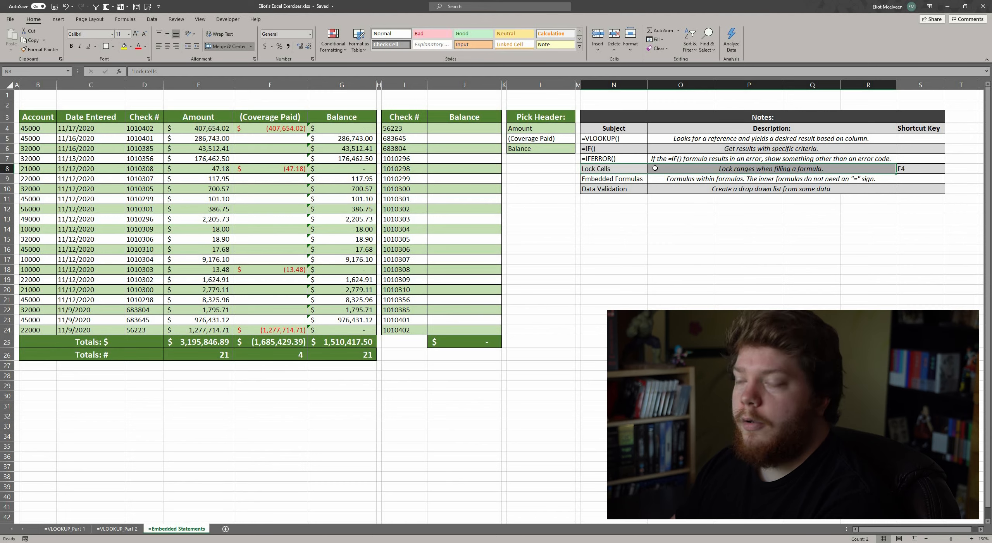
pyautogui.moveTo(646, 180); pyautogui.dragTo(661, 179)
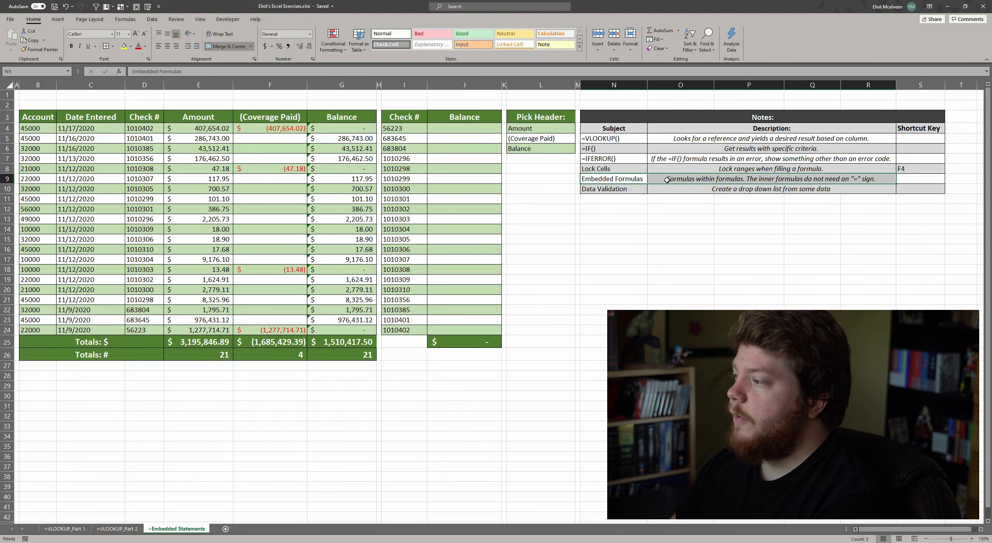
pyautogui.click(667, 180)
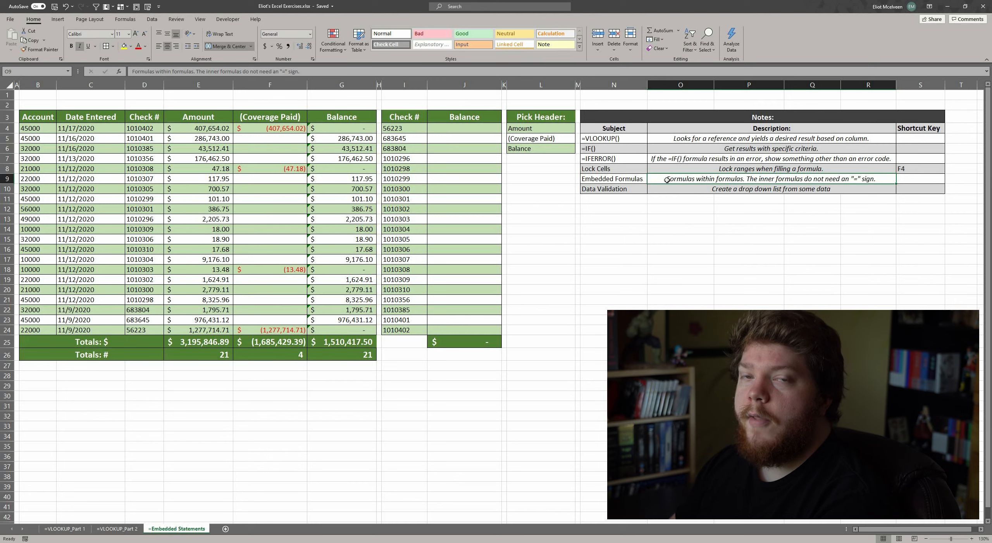
pyautogui.click(627, 140)
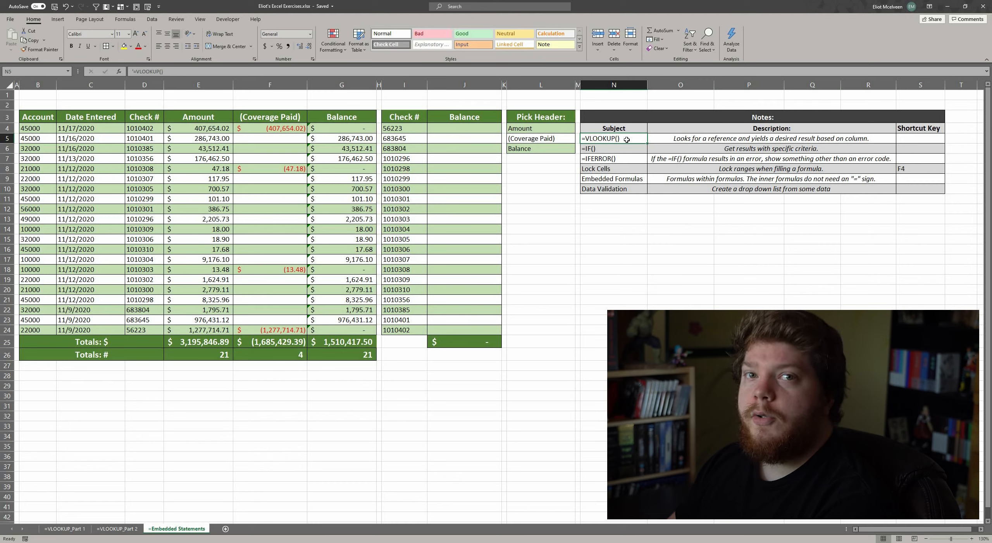
pyautogui.click(639, 190)
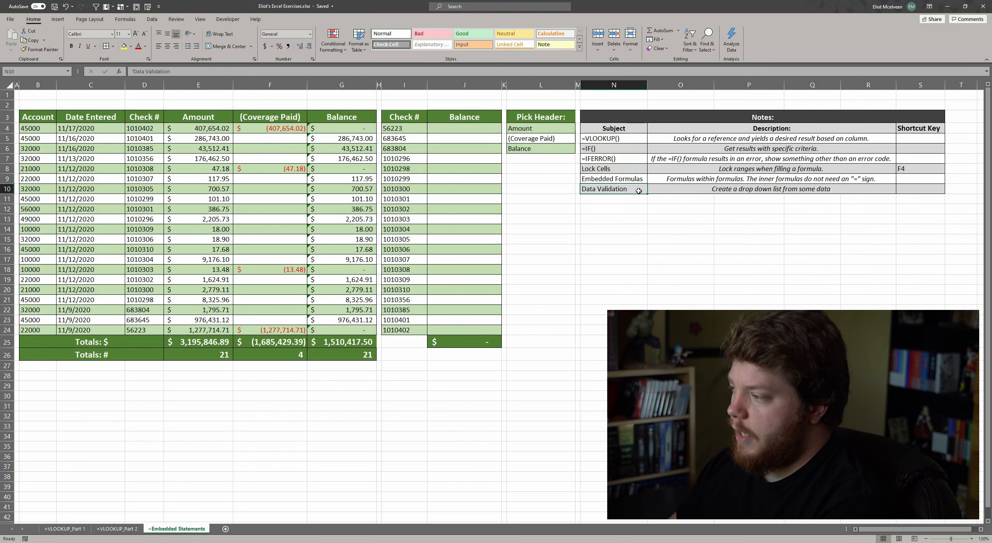
pyautogui.click(659, 189)
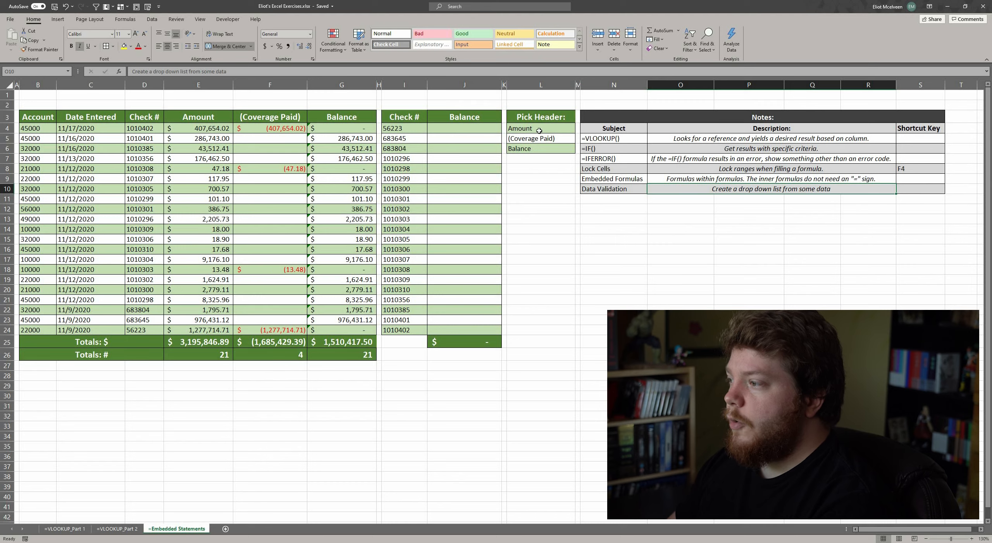
# Step: Choose Amount from the drop-down list in the lookup table's header cell J3
pyautogui.moveTo(541, 130); pyautogui.dragTo(540, 147)
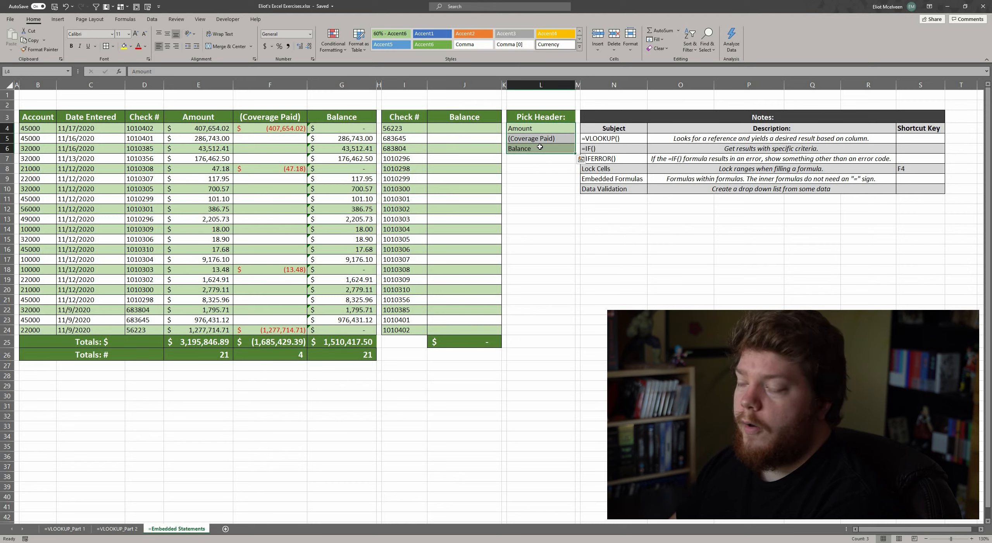
pyautogui.click(464, 119)
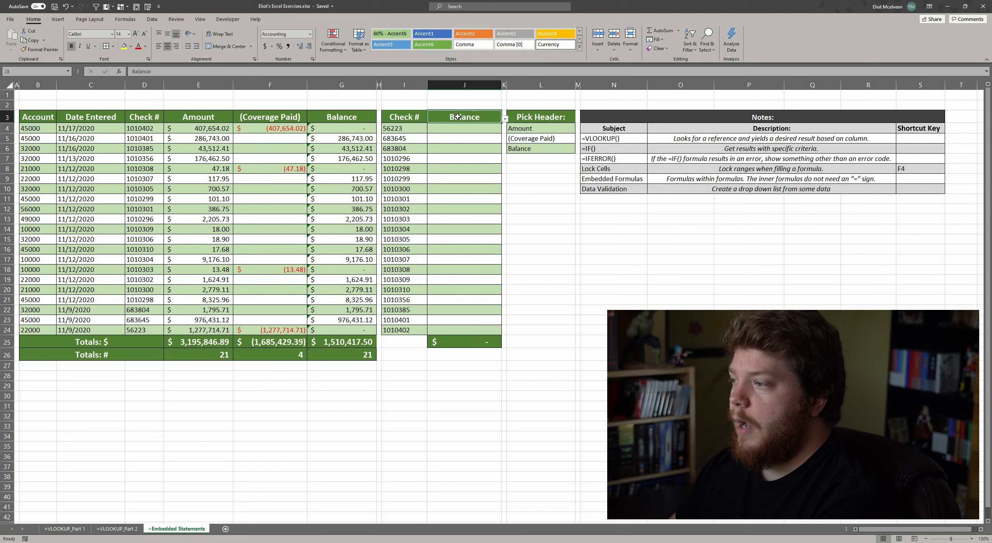
pyautogui.click(505, 120)
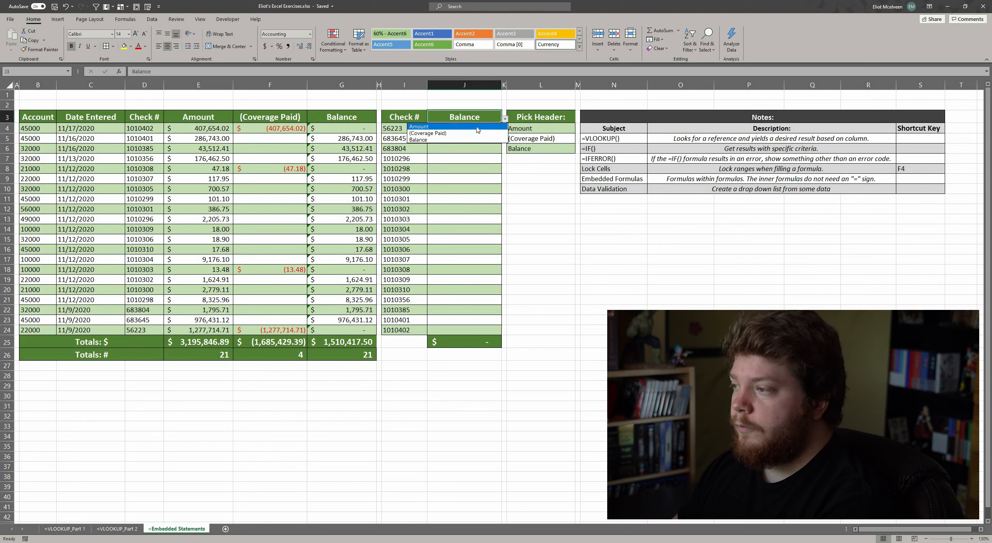
pyautogui.click(476, 127)
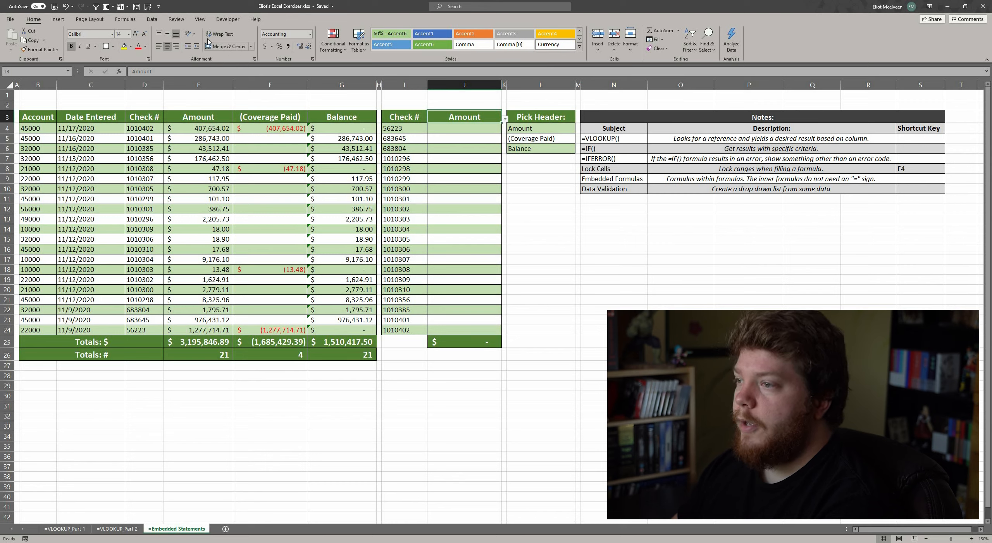
# Step: Open the data validation settings for header cell J3 and allow only values from a List
pyautogui.click(152, 20)
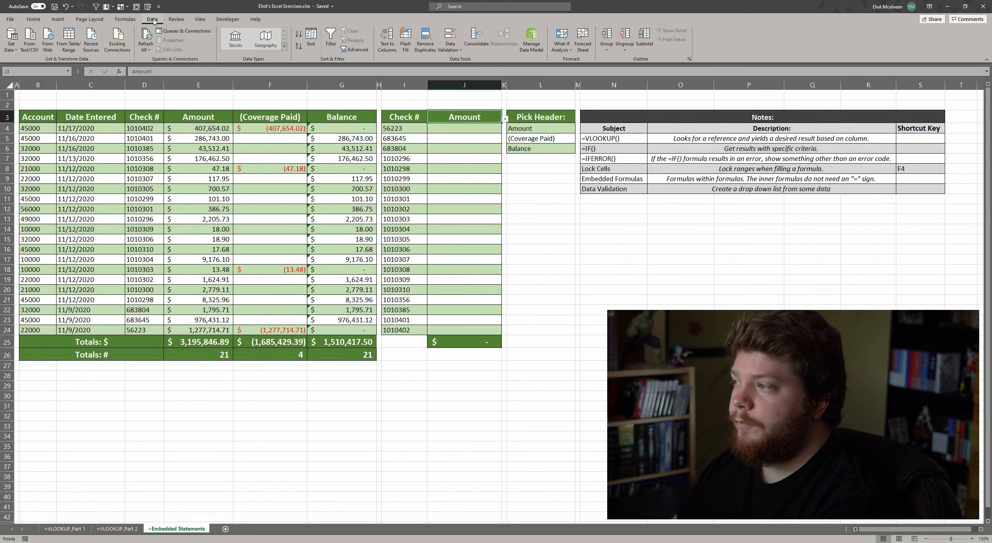
pyautogui.click(452, 50)
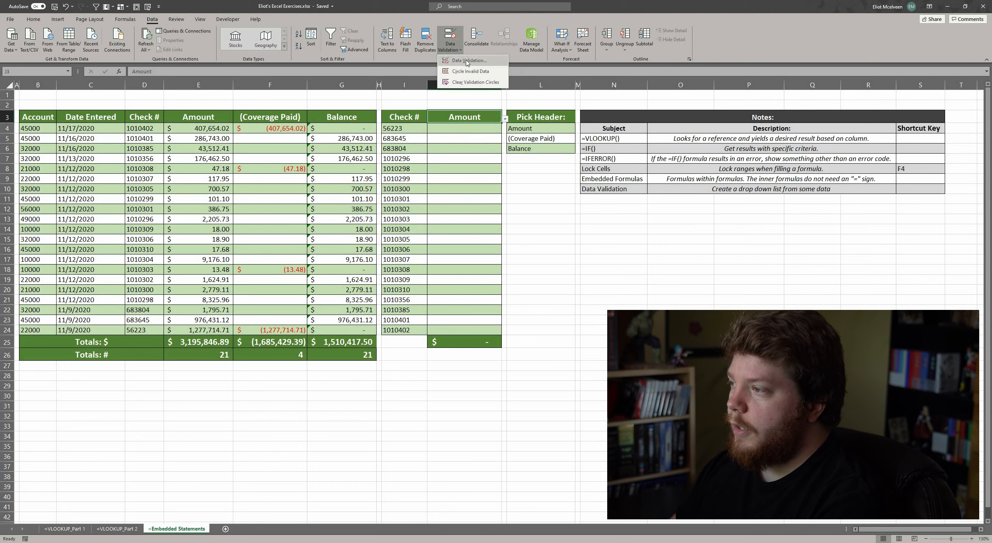
pyautogui.click(467, 61)
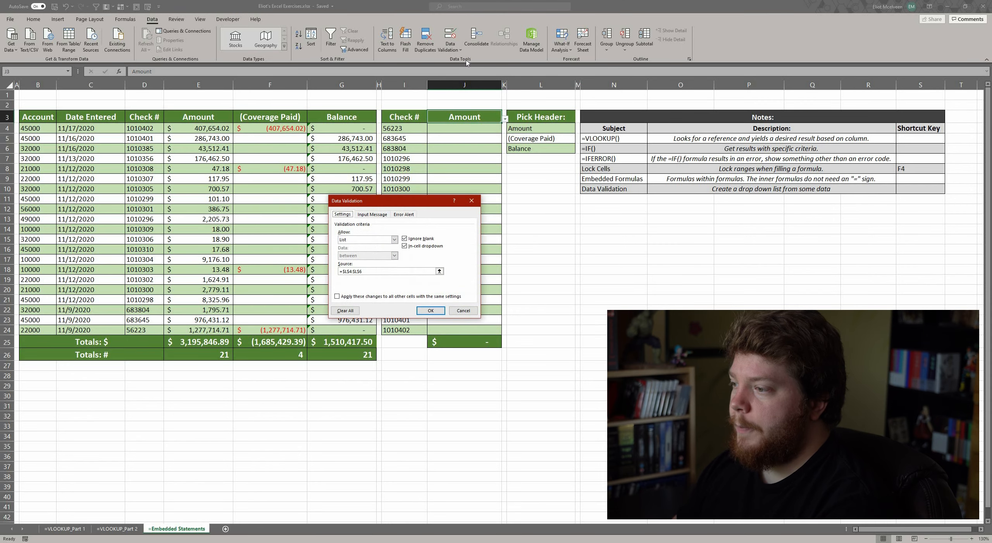
pyautogui.moveTo(408, 203); pyautogui.dragTo(383, 151)
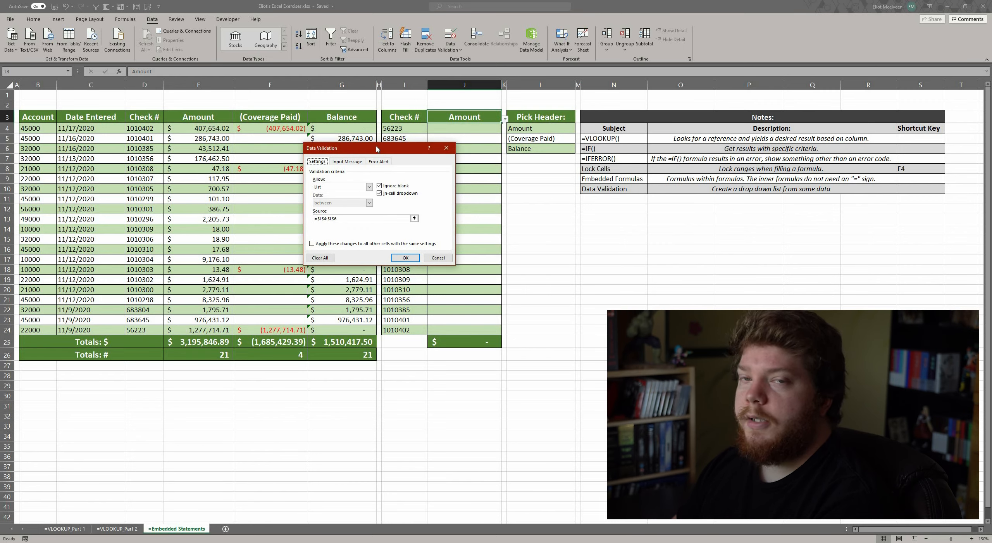
pyautogui.click(369, 186)
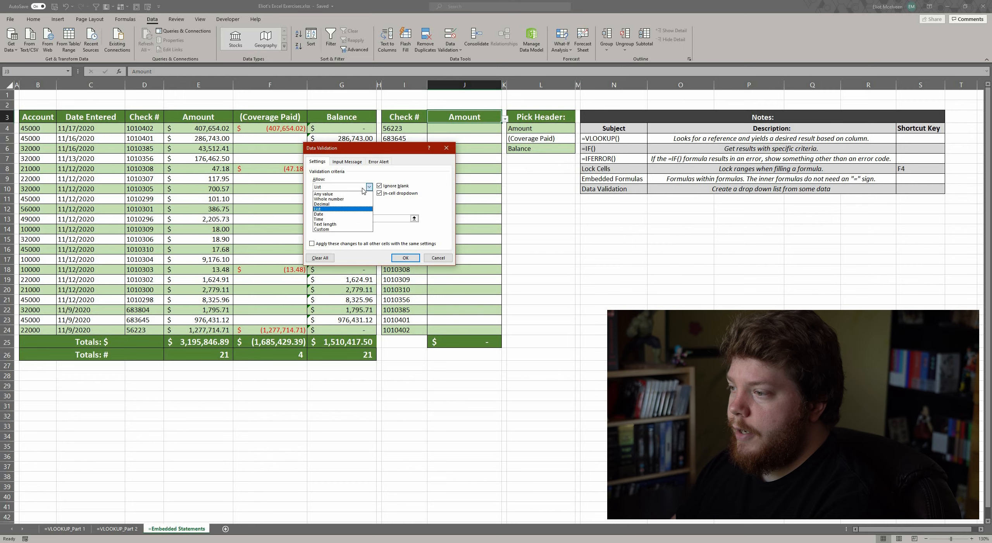
pyautogui.click(328, 209)
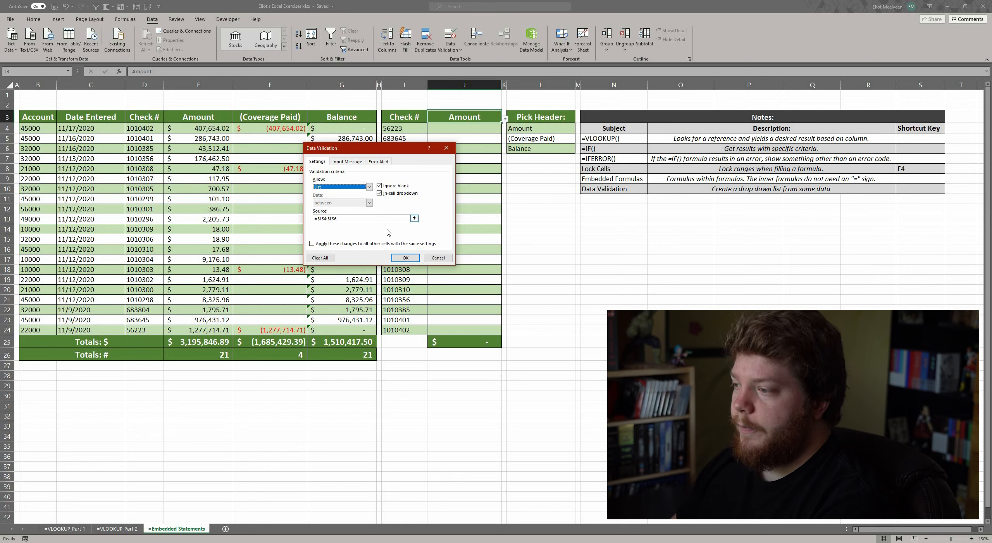
# Step: Clear the validation source, select the Pick Header options in L4:L6 as the new source, and apply the rule
pyautogui.moveTo(357, 219); pyautogui.dragTo(310, 220)
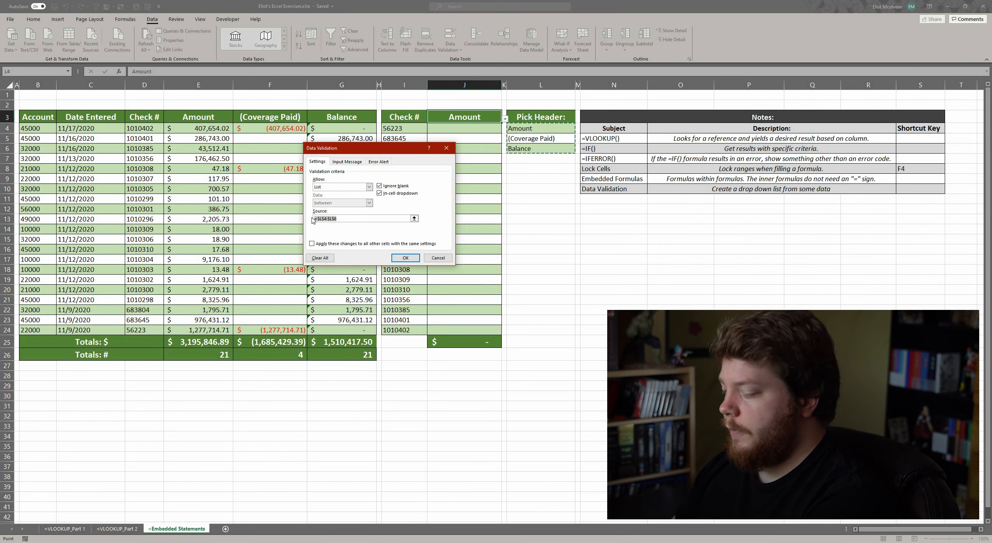
pyautogui.press('BackSpace')
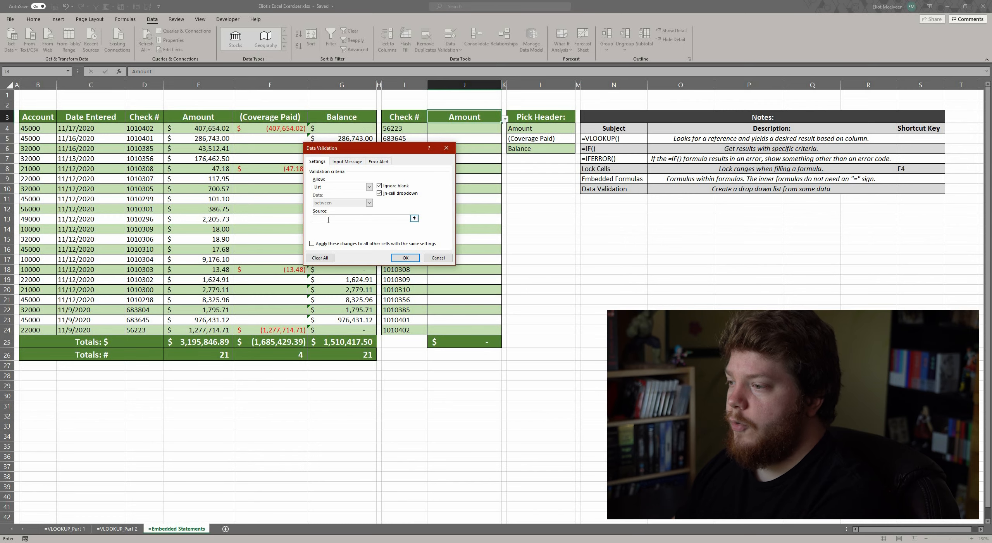
pyautogui.click(414, 218)
pyautogui.moveTo(537, 129); pyautogui.dragTo(537, 148)
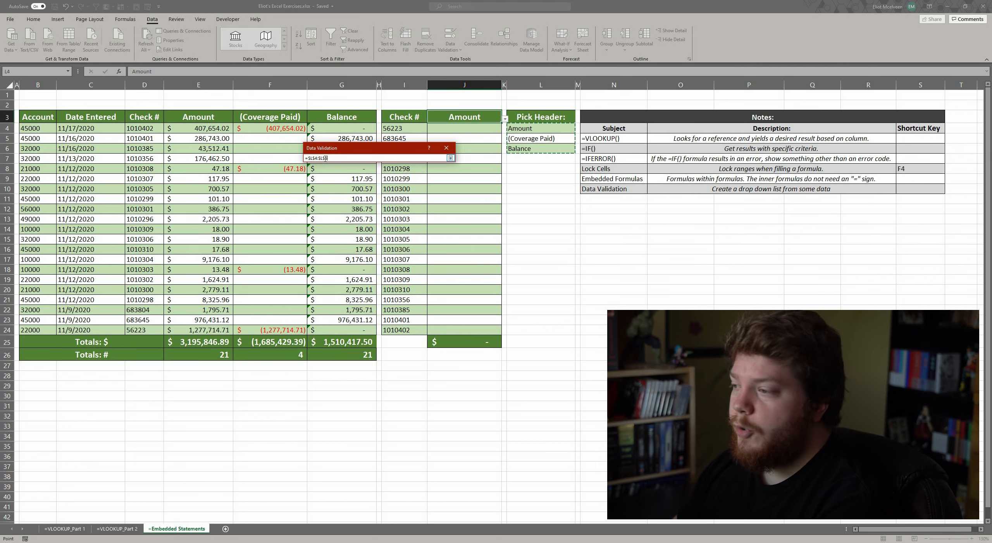
pyautogui.press('Return')
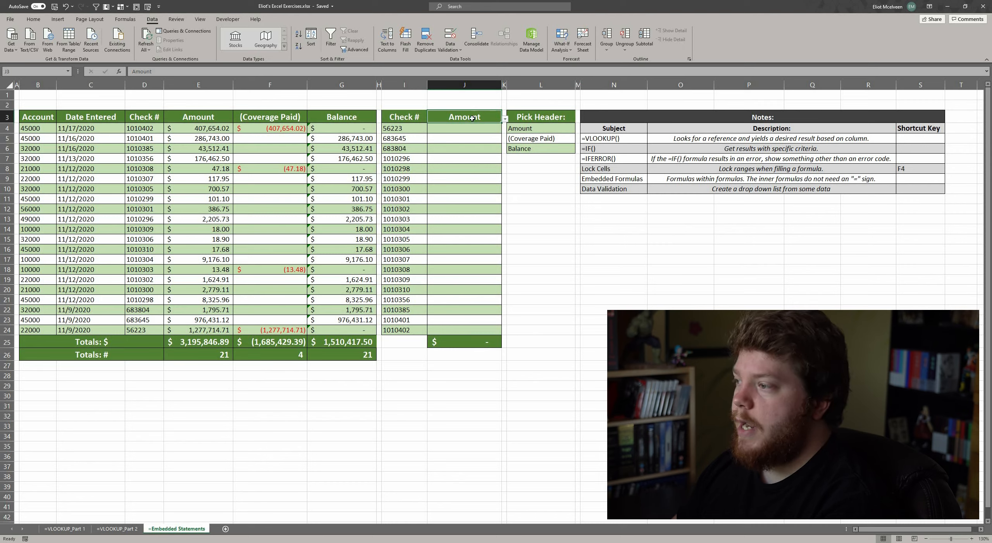
# Step: Compare the drop-down choices in header cell J3 with the Pick Header options in L4:L6
pyautogui.click(505, 119)
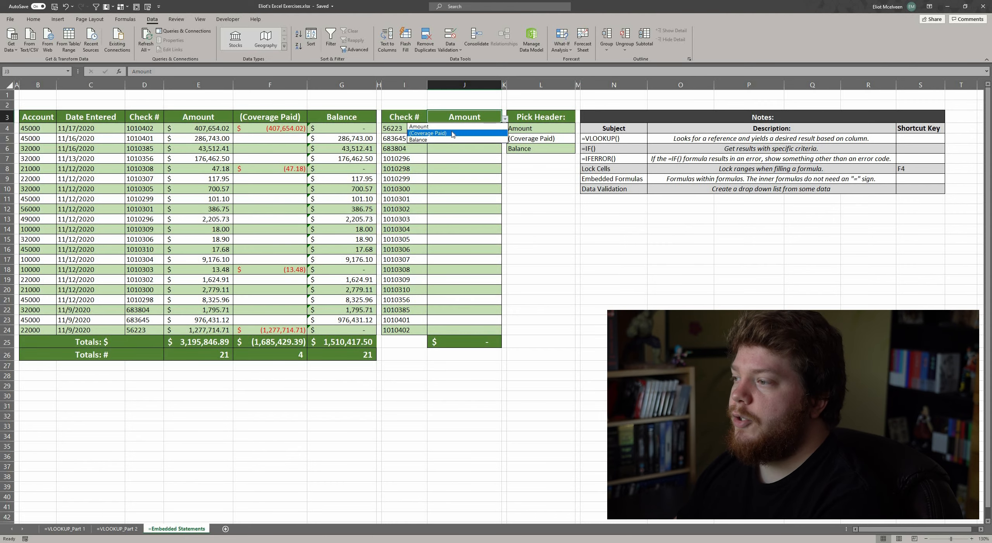
pyautogui.click(537, 131)
pyautogui.moveTo(538, 130); pyautogui.dragTo(535, 149)
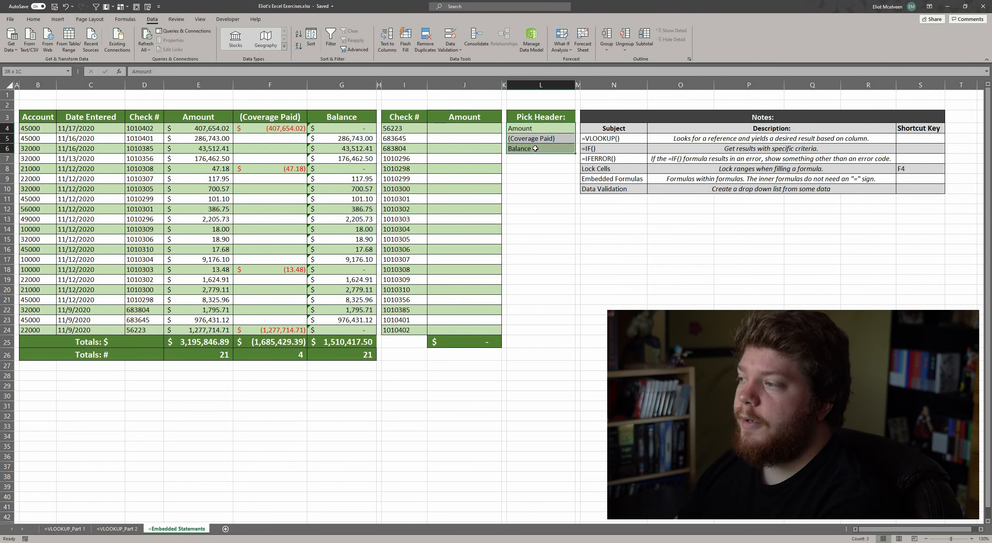
pyautogui.click(492, 115)
pyautogui.click(505, 121)
pyautogui.click(504, 121)
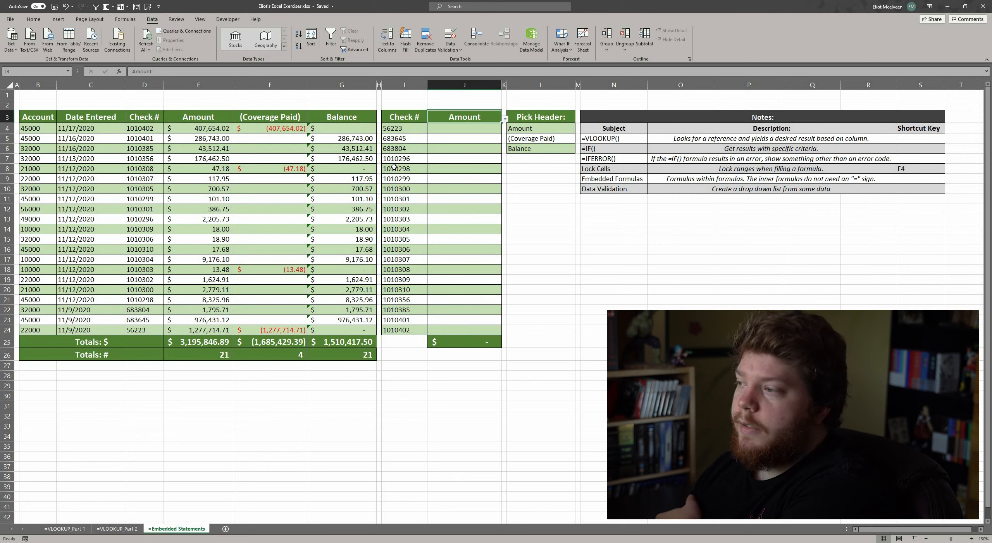
# Step: Start an IF formula in J4 that tests whether the locked header cell $J$3 equals "Amount"
pyautogui.click(444, 128)
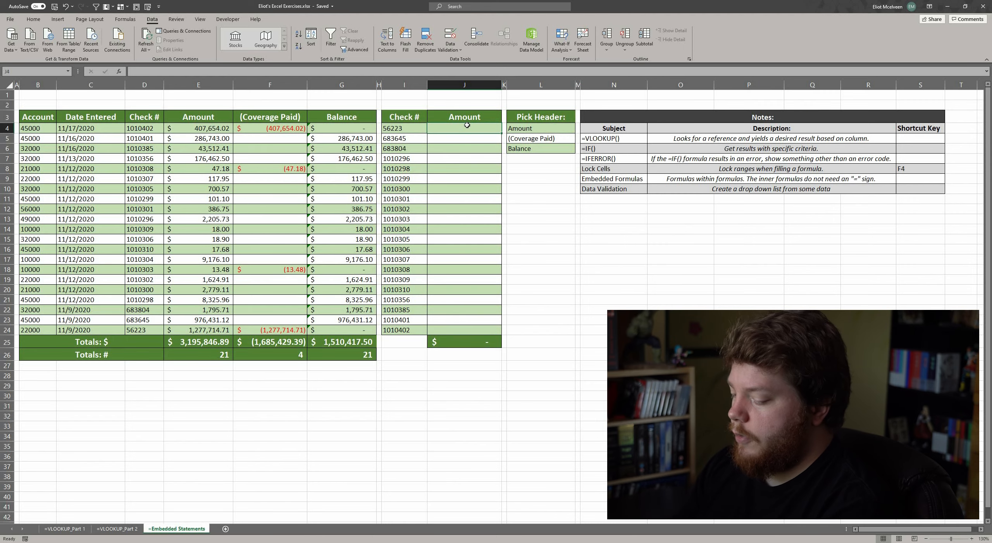
pyautogui.write('=')
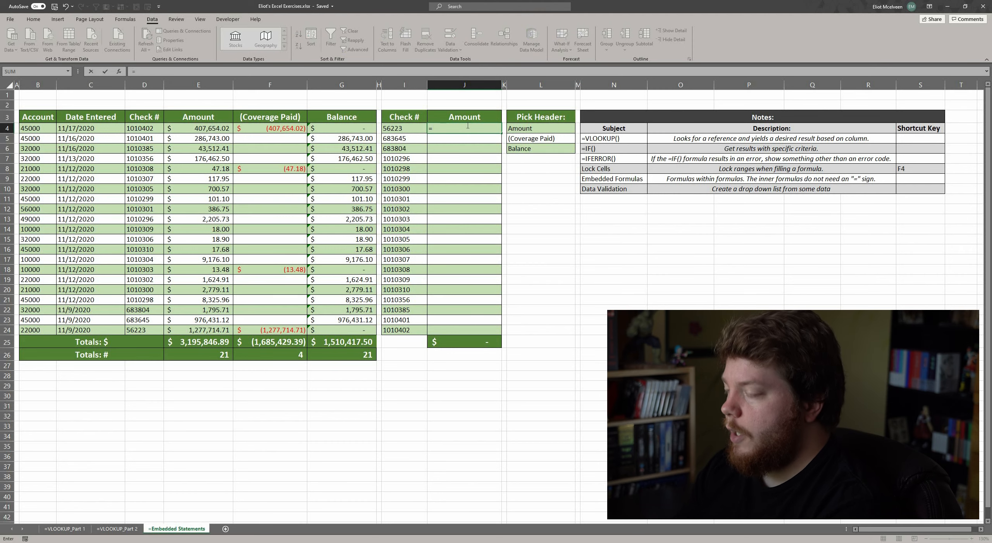
pyautogui.write('if')
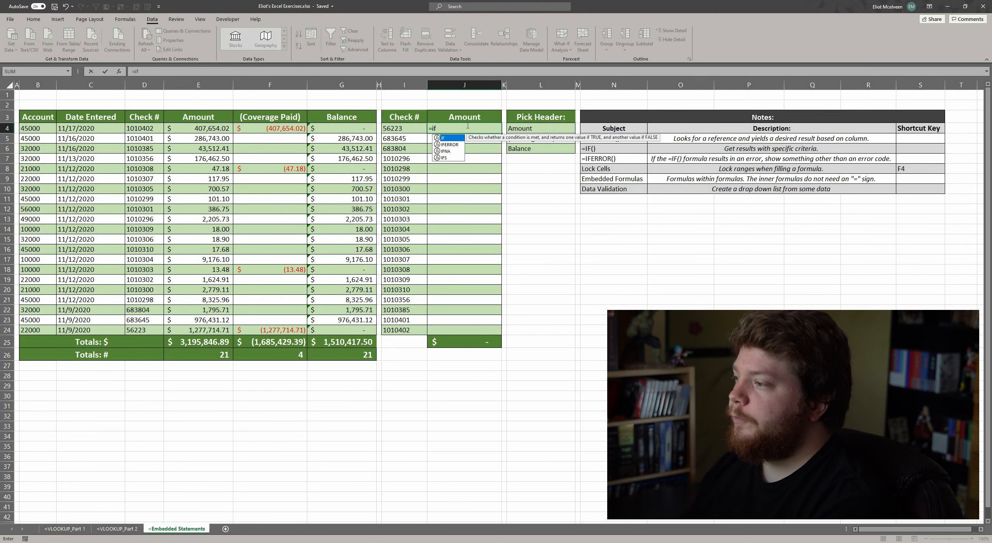
pyautogui.press('Tab')
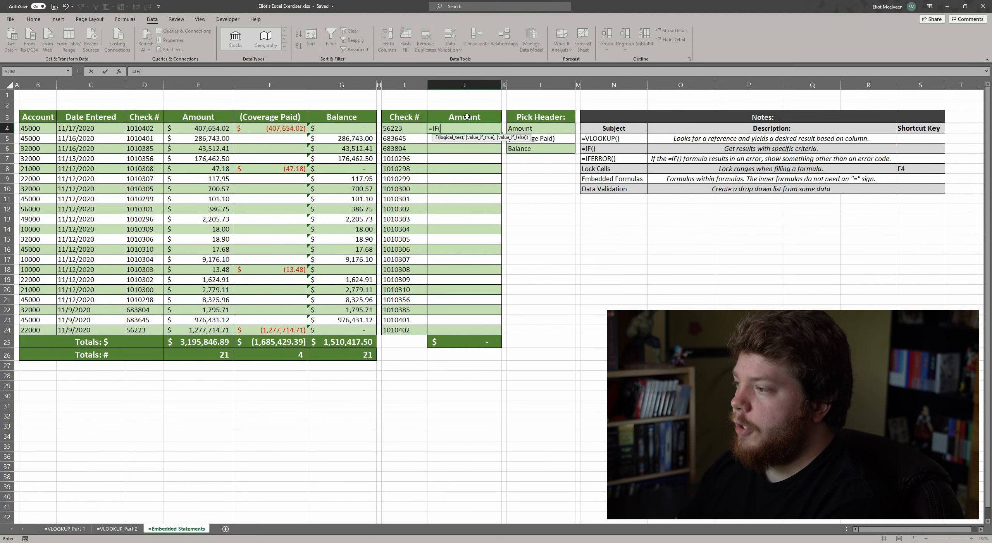
pyautogui.click(466, 117)
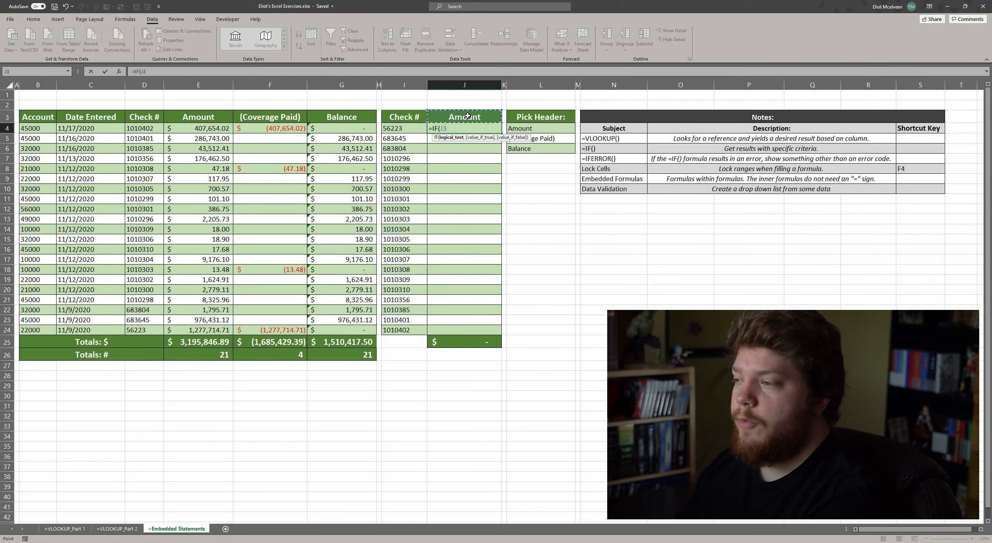
pyautogui.press('F4')
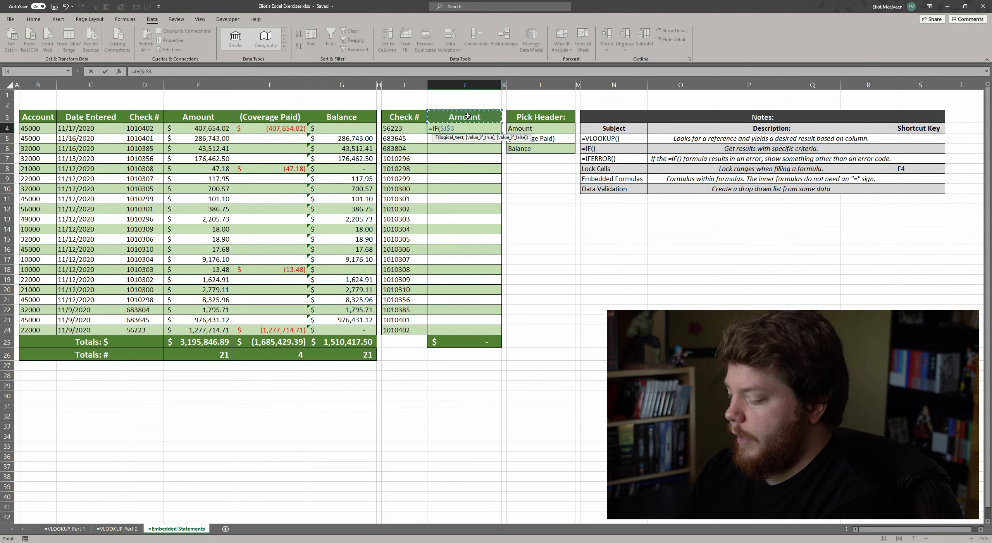
pyautogui.write('="Amount"')
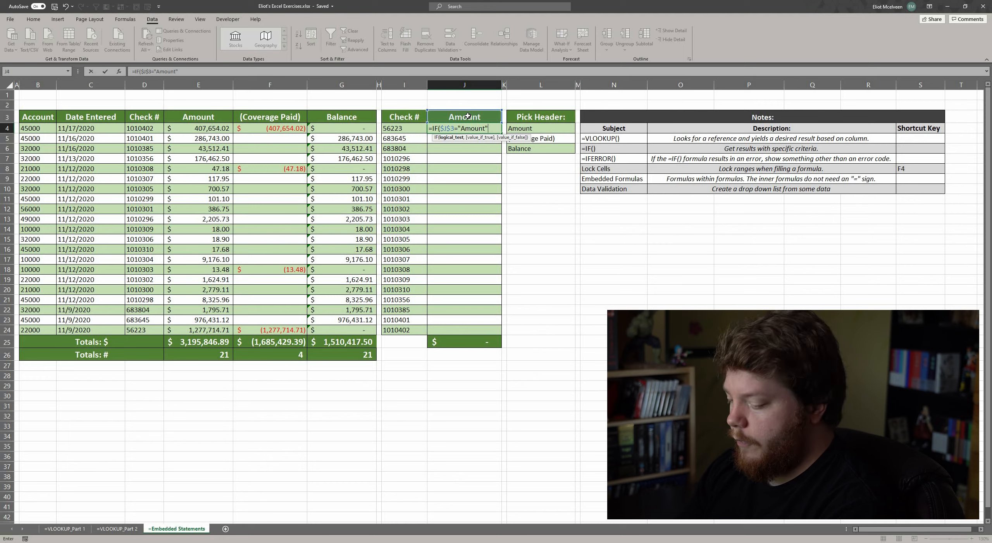
pyautogui.write(',')
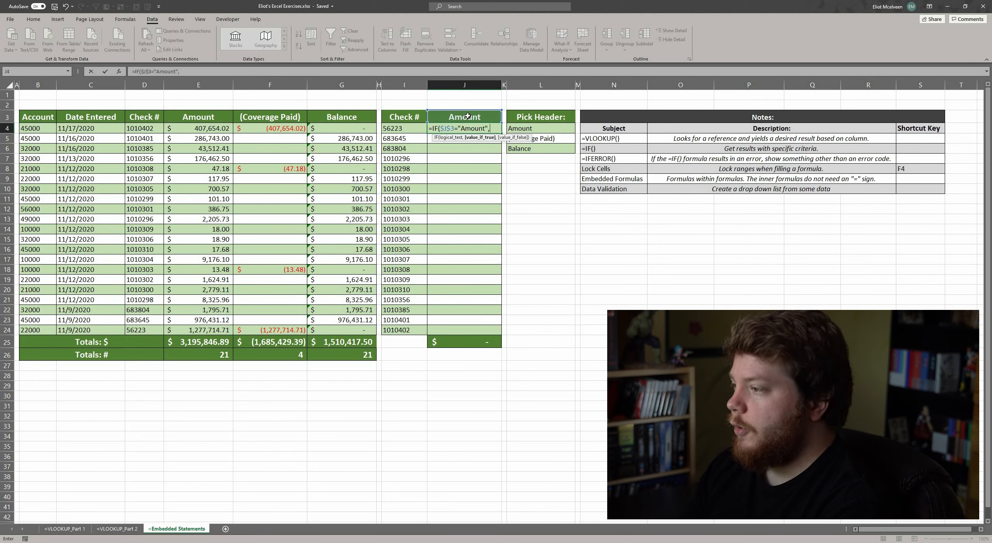
# Step: Embed VLOOKUP(I4,$D$4:$G$24,2,0) as the value-if-true argument of the IF formula in J4
pyautogui.write('VLOOKUP(')
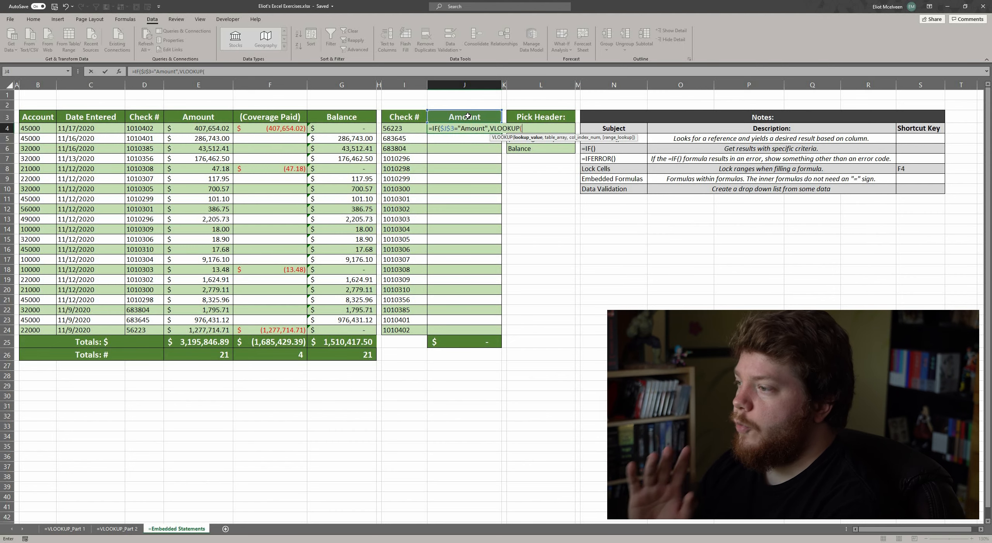
pyautogui.click(402, 127)
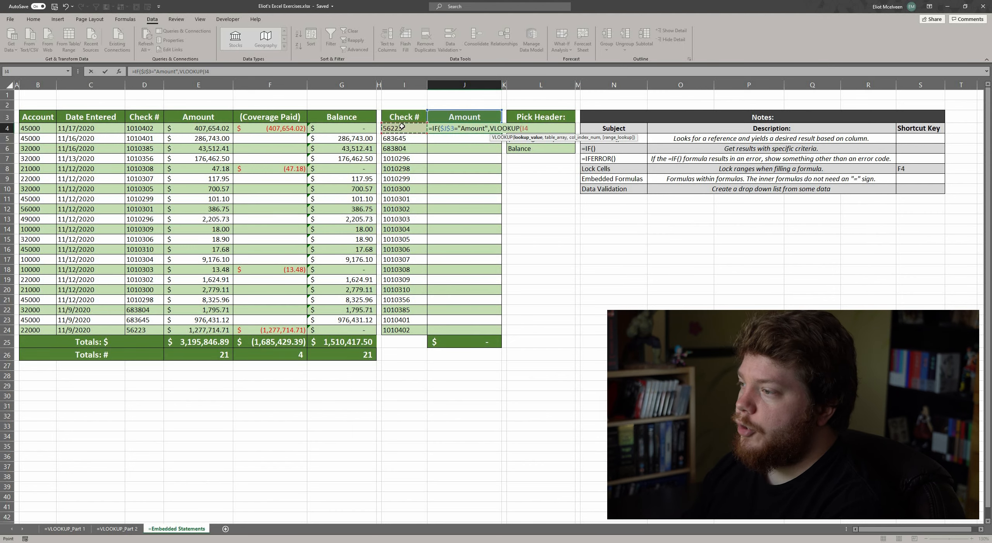
pyautogui.write(',')
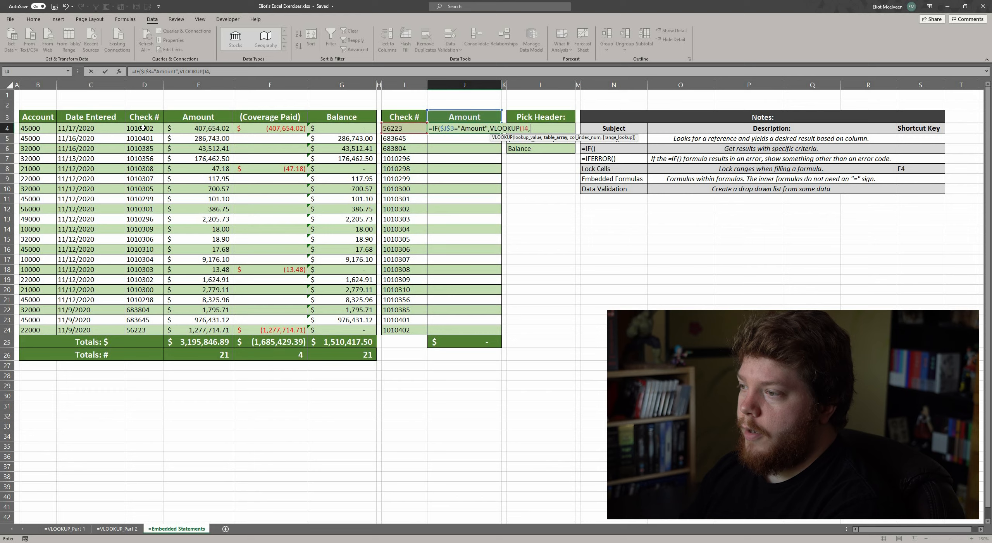
pyautogui.moveTo(144, 128); pyautogui.dragTo(343, 328)
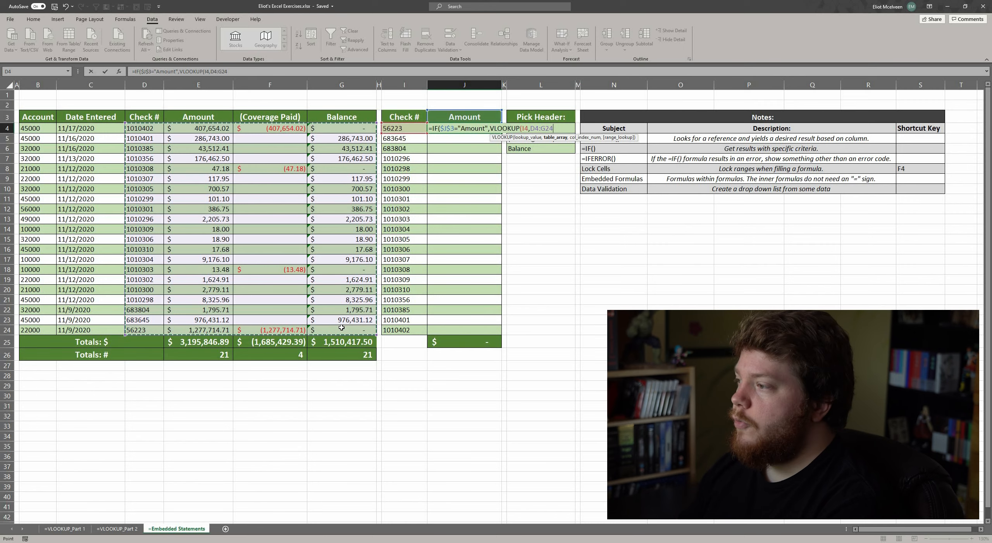
pyautogui.press('F4')
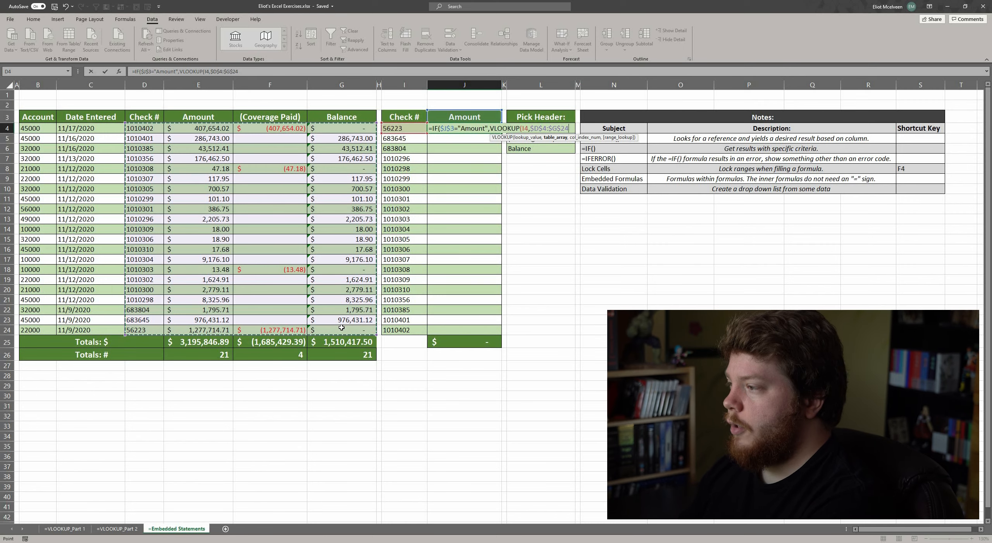
pyautogui.write(',')
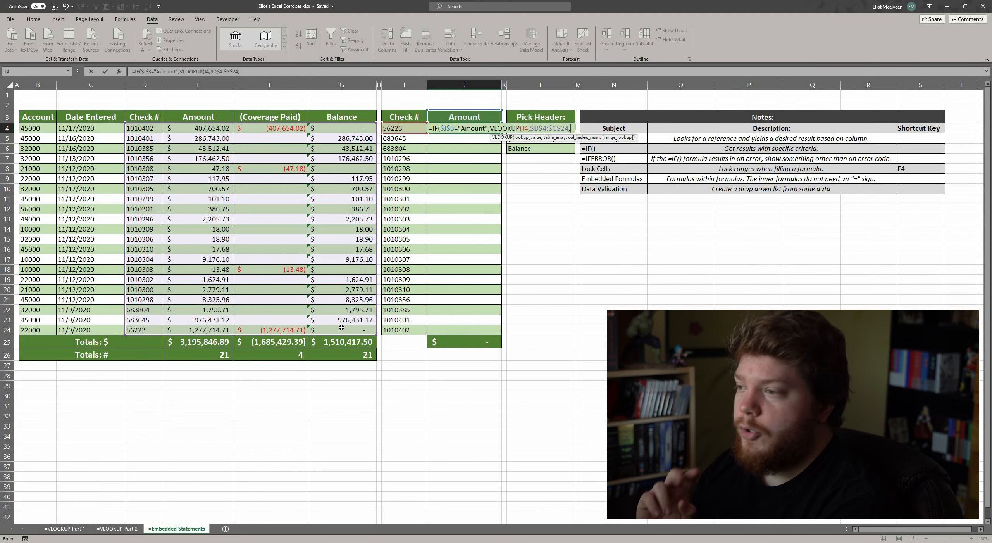
pyautogui.press('F2')
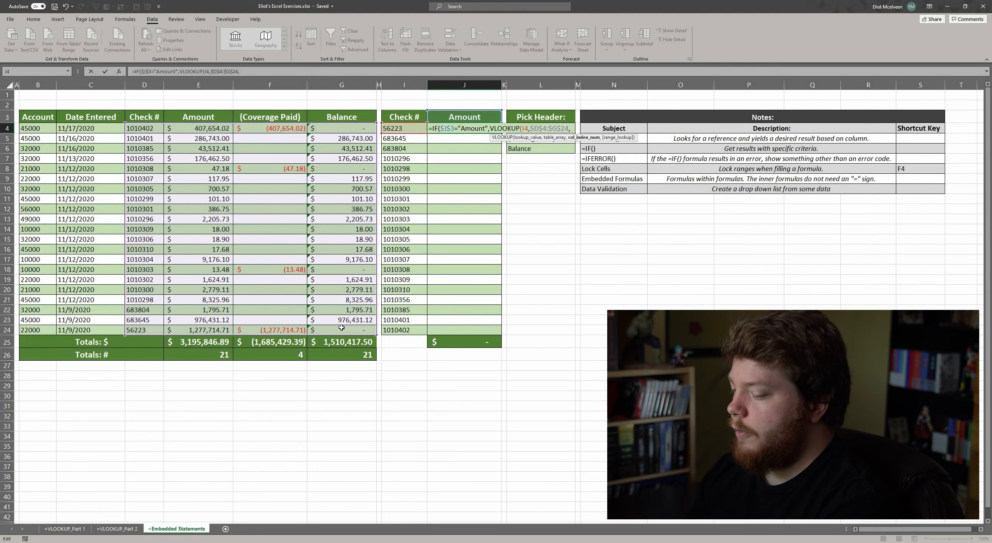
pyautogui.write('2')
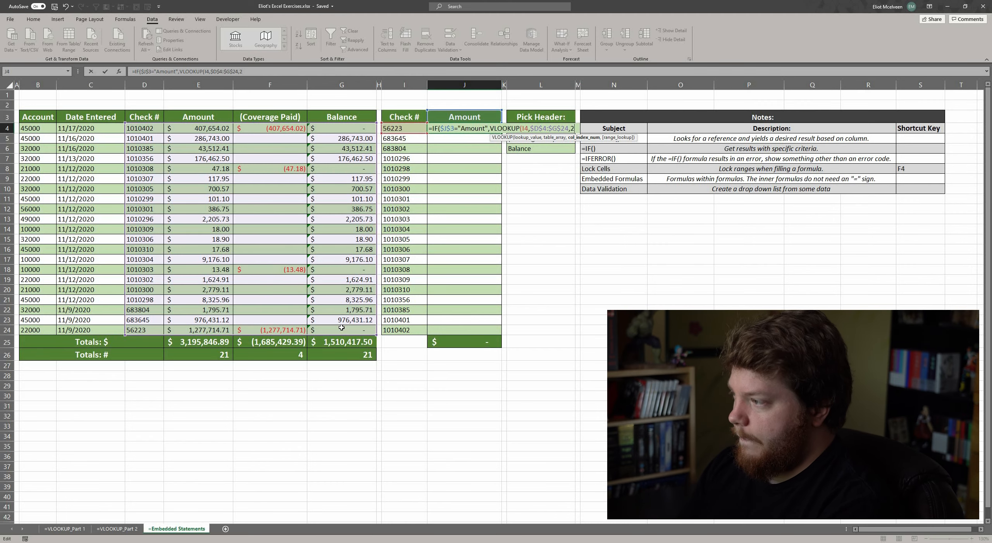
pyautogui.write(',')
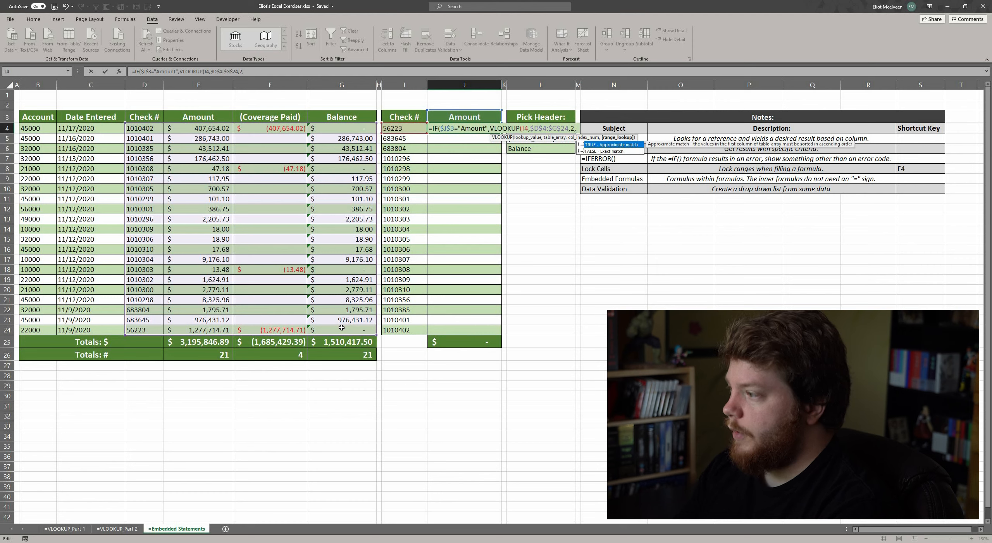
pyautogui.write('0')
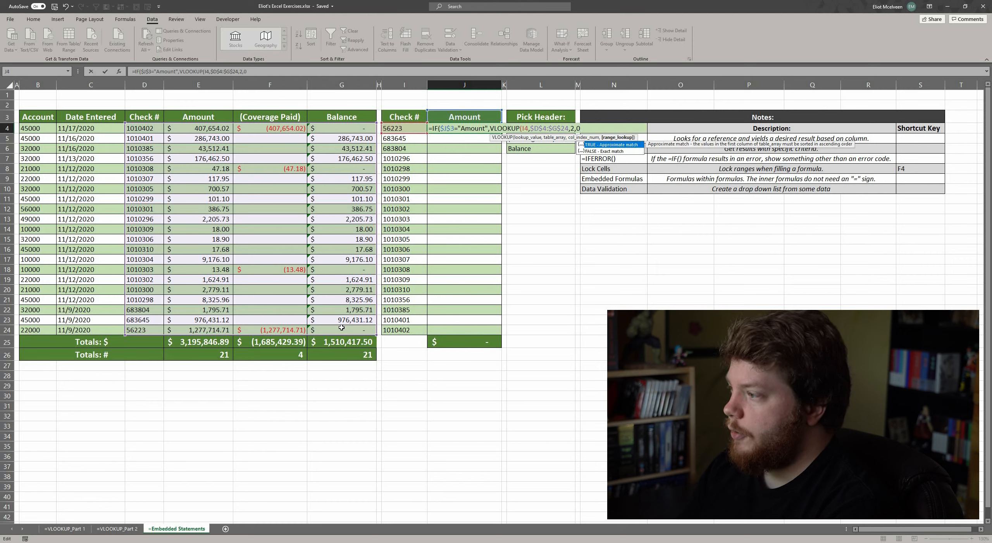
pyautogui.write(')')
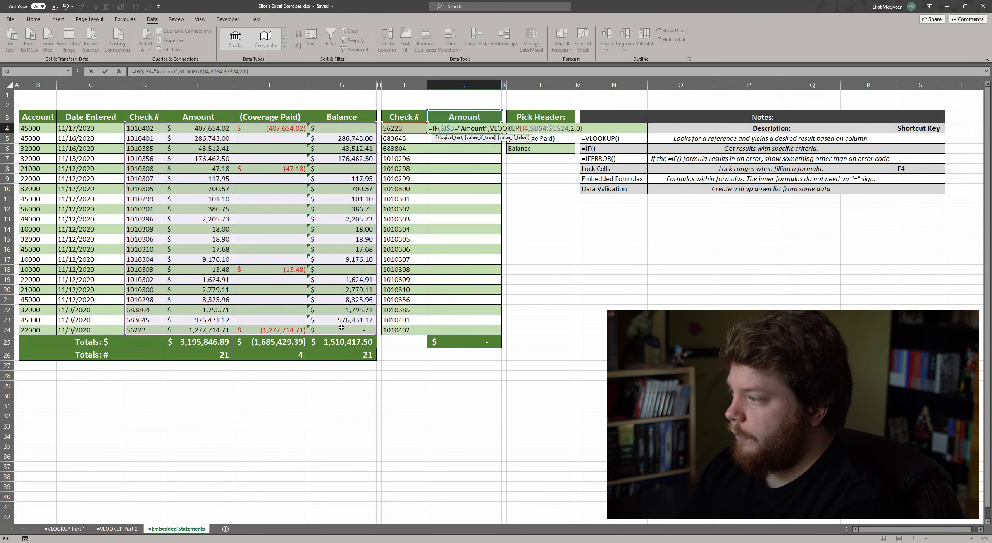
# Step: Complete the J4 IF formula with 0 as the value if false, and fill it down through J24
pyautogui.write(',')
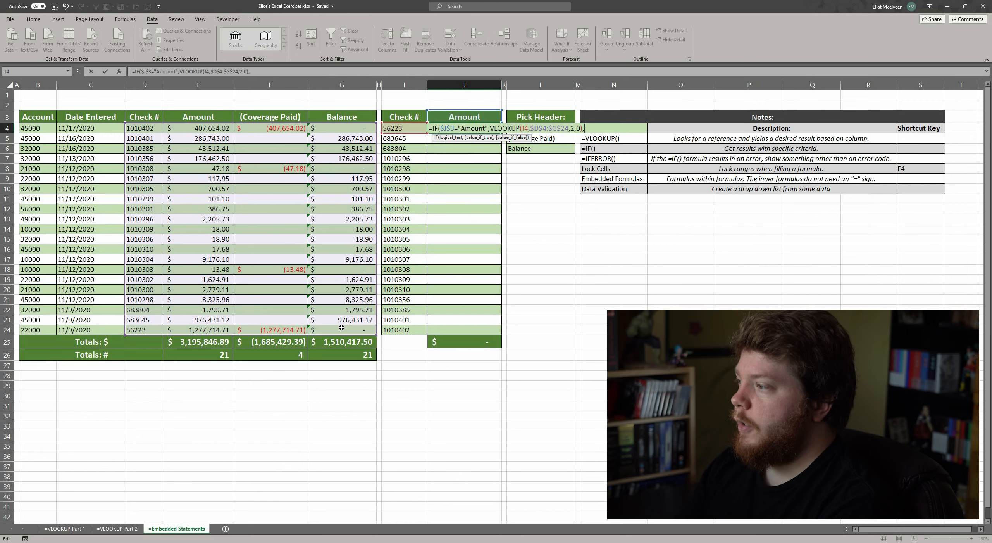
pyautogui.write('0')
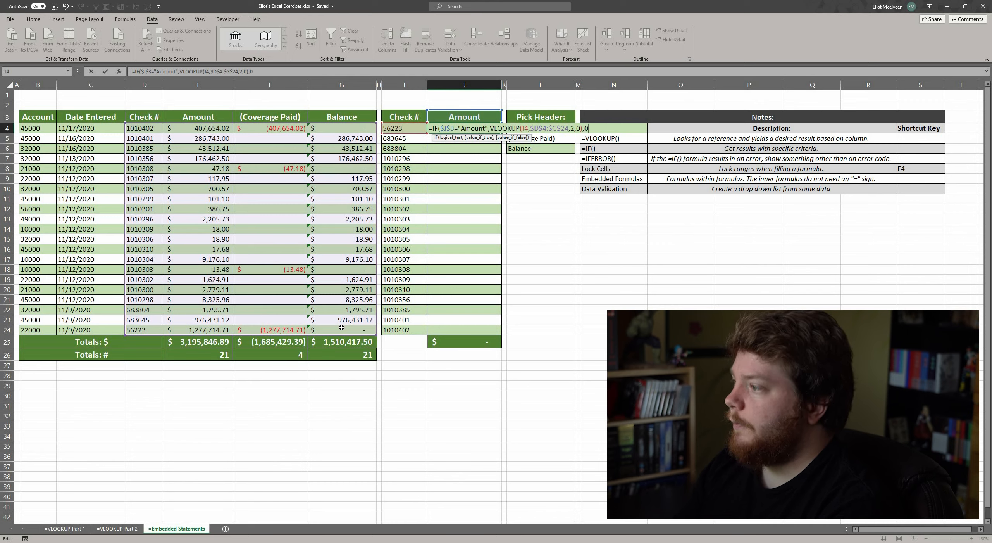
pyautogui.write(')')
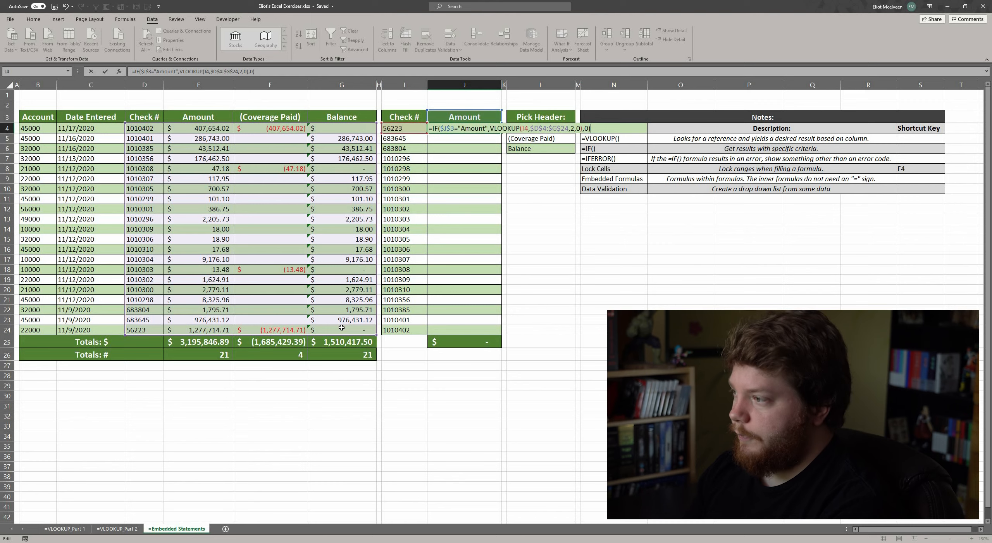
pyautogui.press('Return')
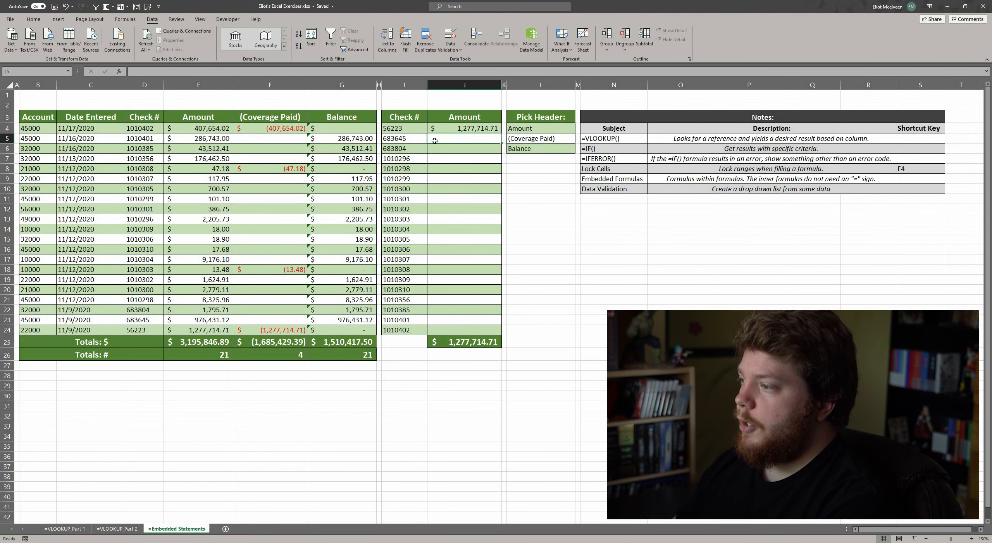
pyautogui.click(449, 127)
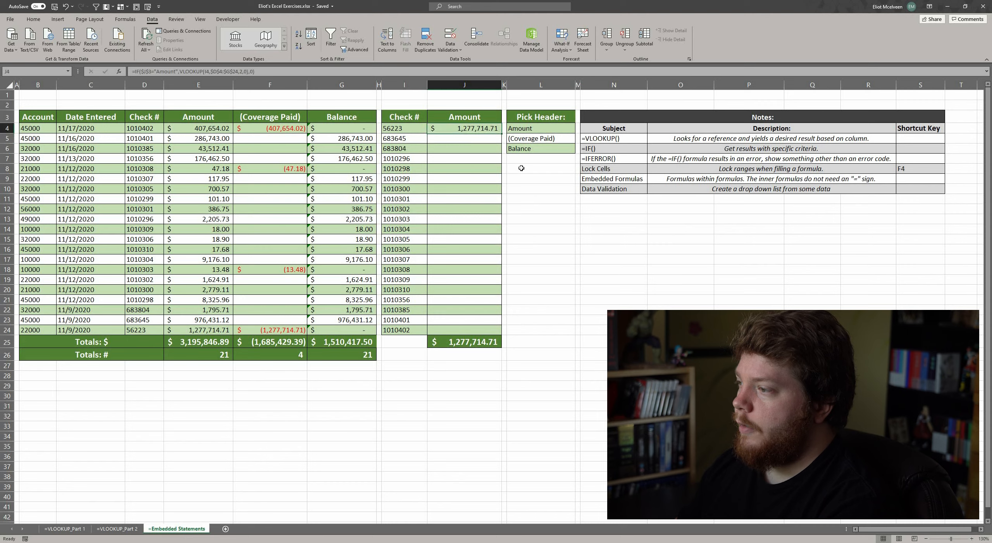
pyautogui.doubleClick(500, 133)
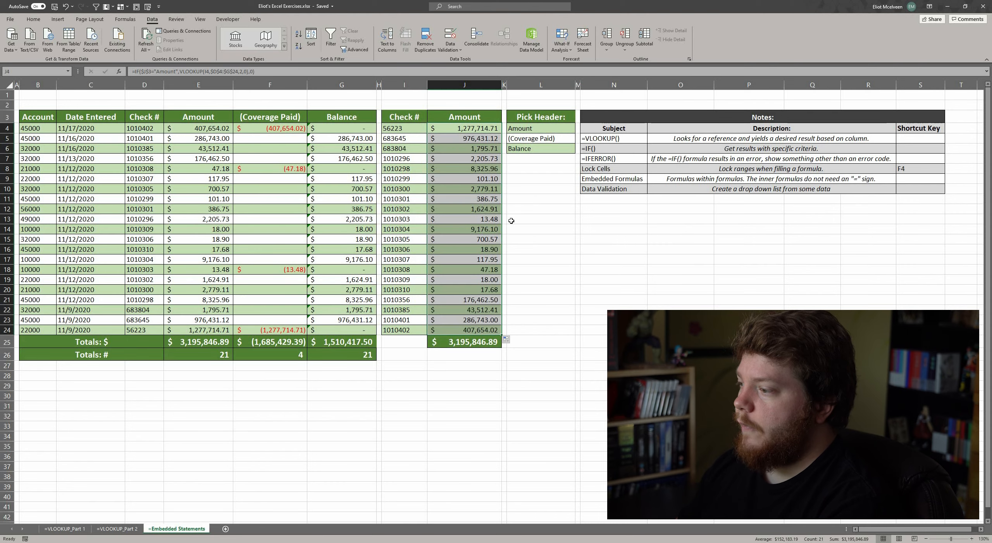
# Step: Compare the lookup table's total in J25 with the Amount column's total in E25, and review J4's formula
pyautogui.click(482, 342)
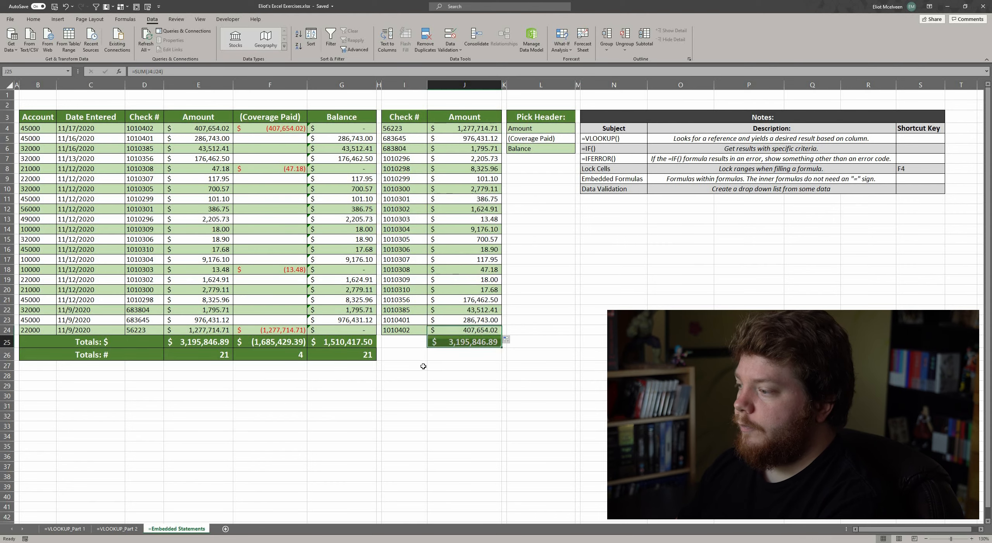
pyautogui.click(211, 342)
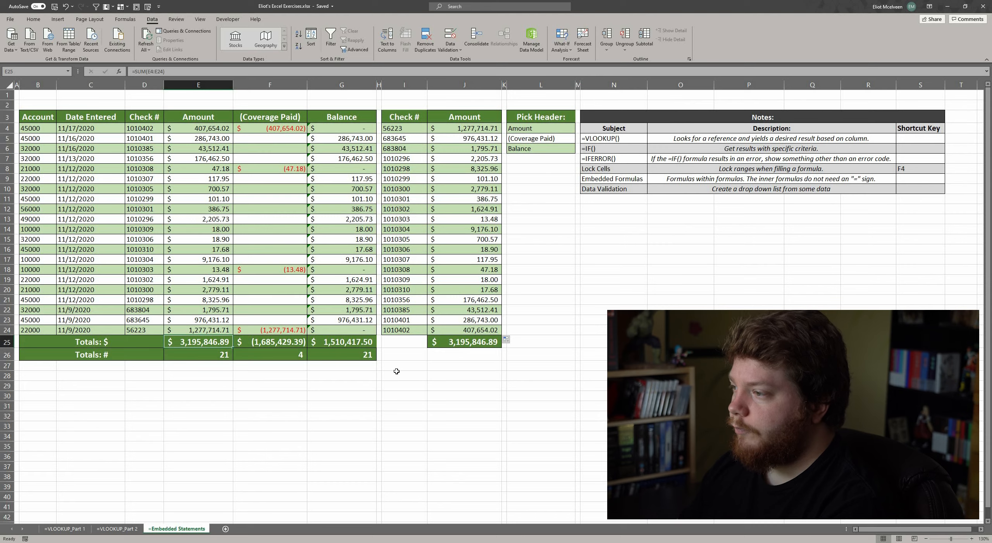
pyautogui.click(470, 129)
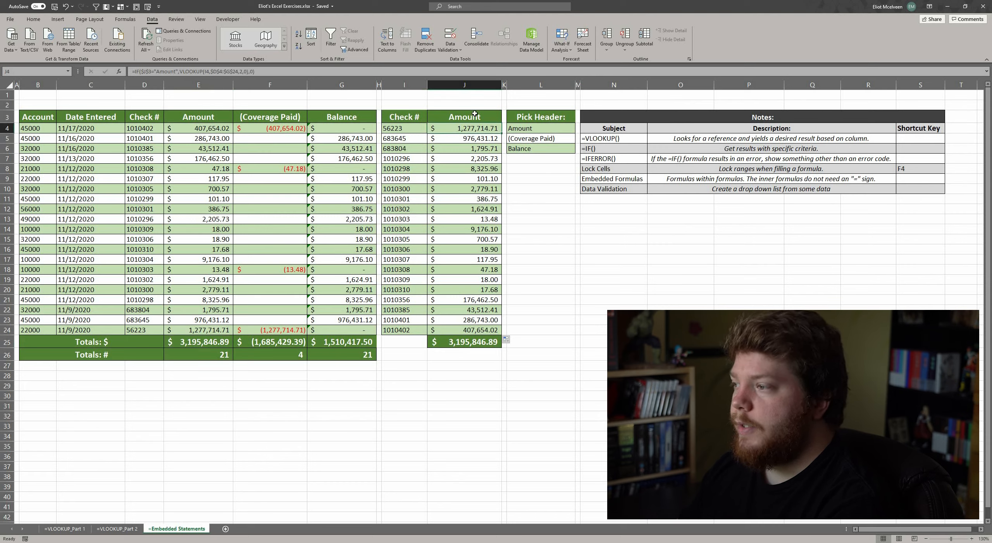
# Step: Choose (Coverage Paid) from the drop-down list in header cell J3
pyautogui.click(468, 118)
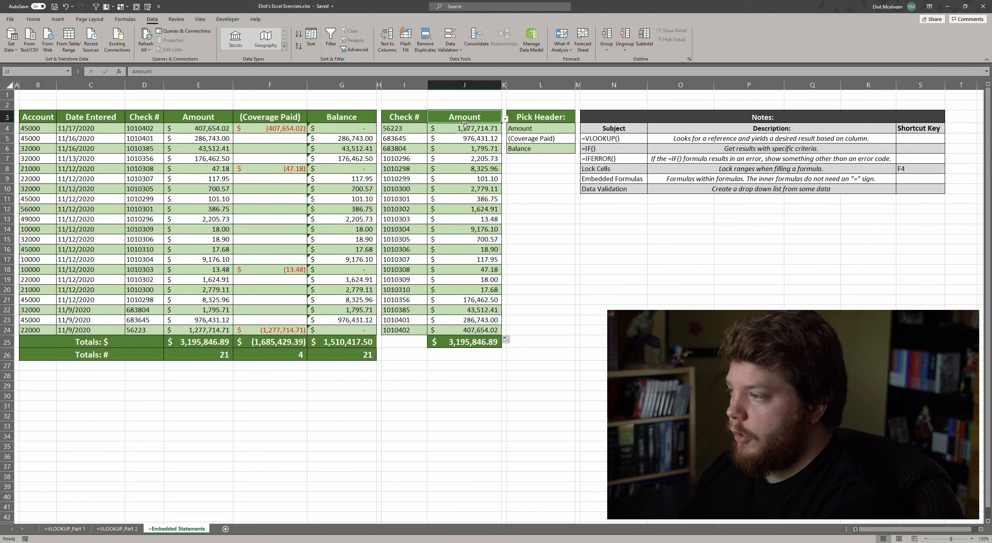
pyautogui.click(505, 120)
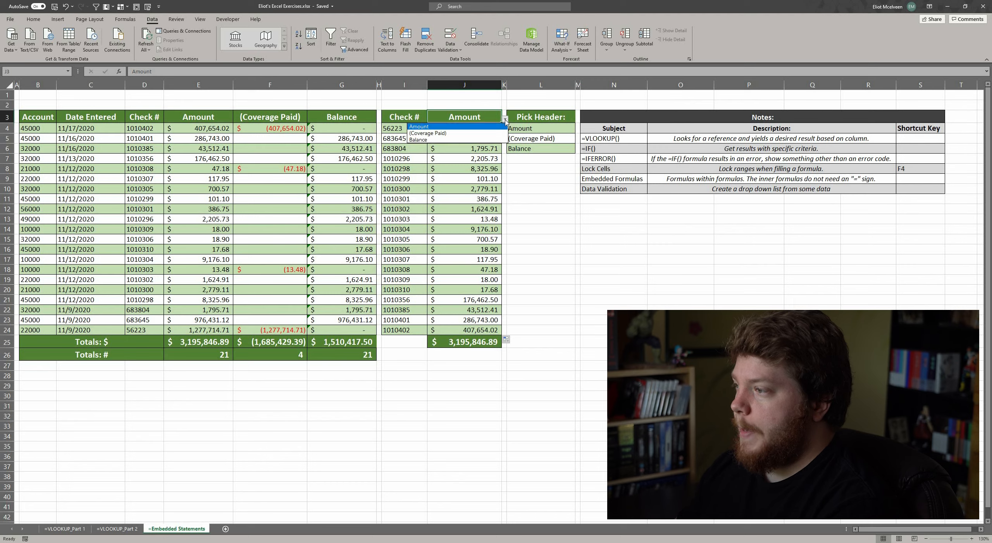
pyautogui.click(441, 134)
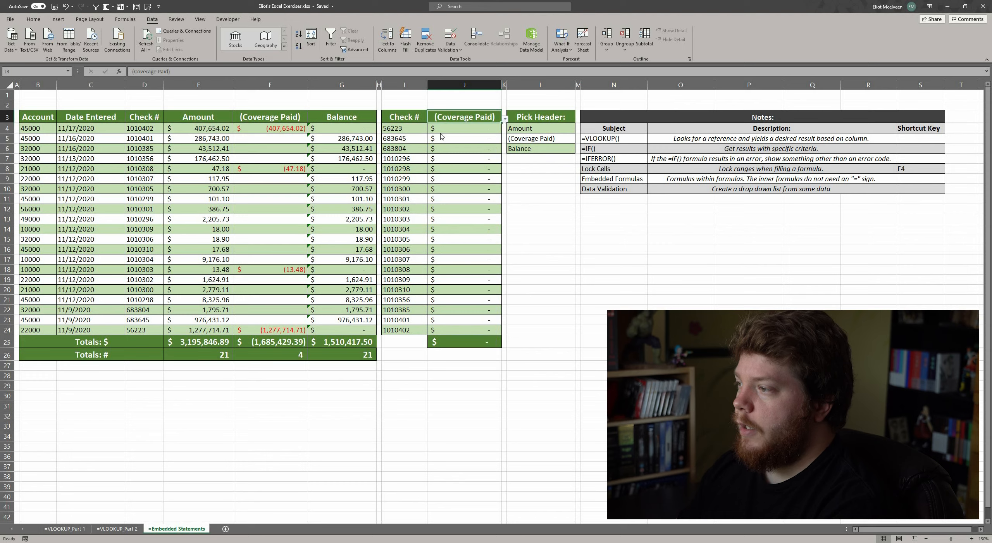
# Step: Inspect the value-if-false argument in J4's formula and check the lookup results in J4:J24
pyautogui.click(440, 133)
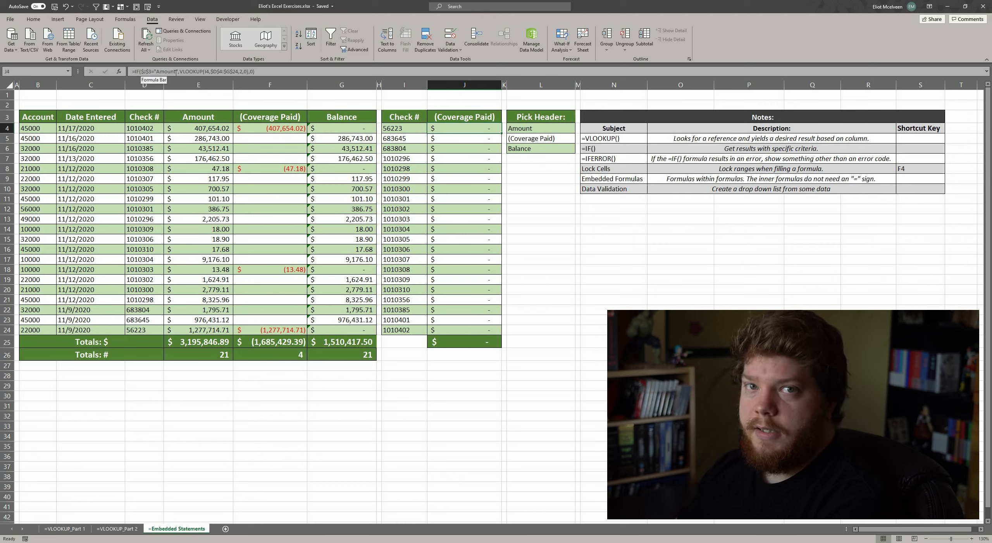
pyautogui.click(251, 71)
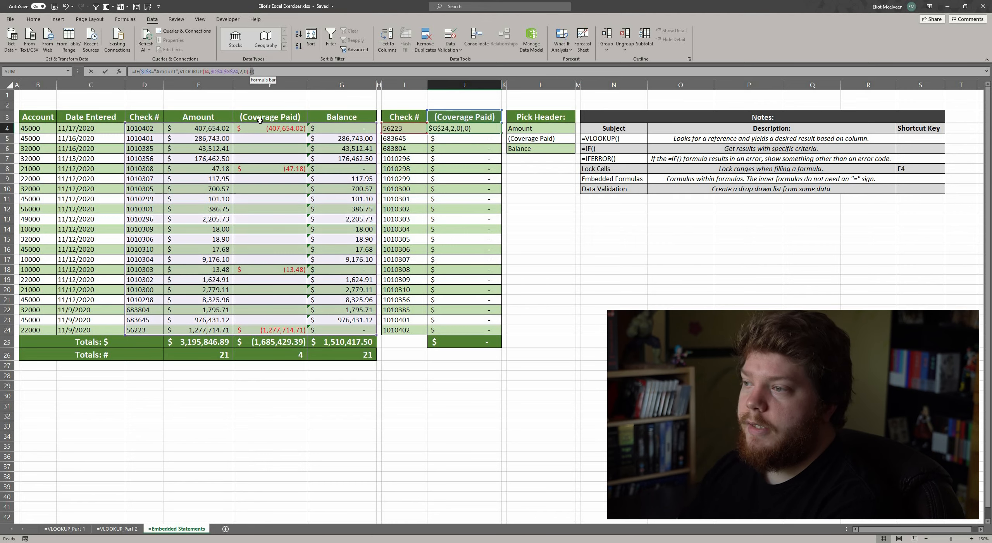
pyautogui.press('Escape')
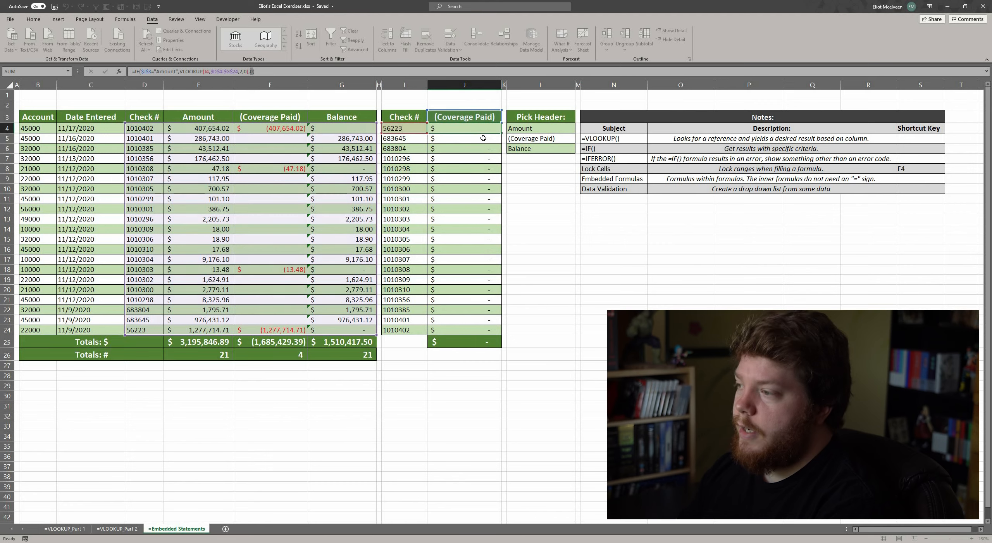
pyautogui.moveTo(474, 130); pyautogui.dragTo(451, 325)
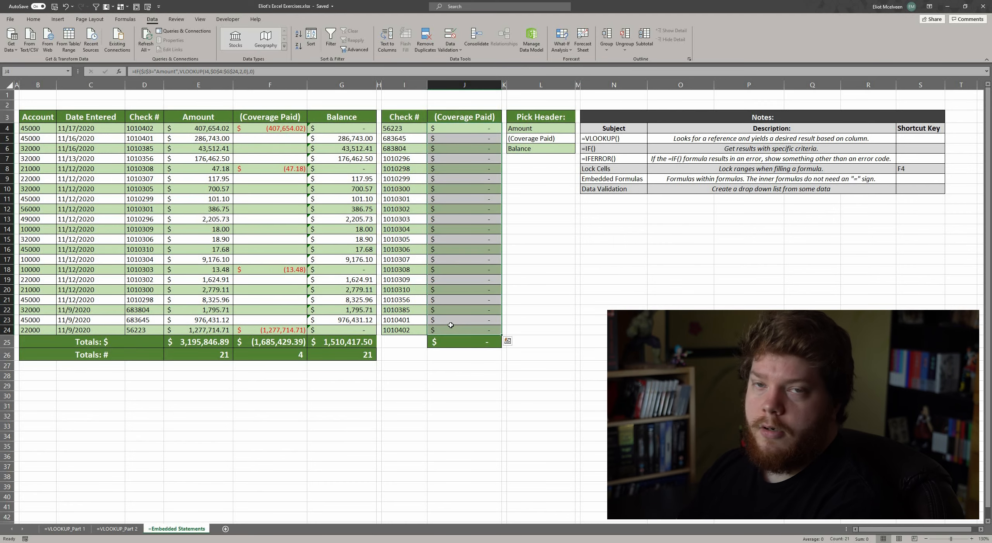
# Step: Replace the value-if-false 0 in J4's formula with a nested IF testing whether $J$3 equals "(Coverage Paid)"
pyautogui.click(473, 129)
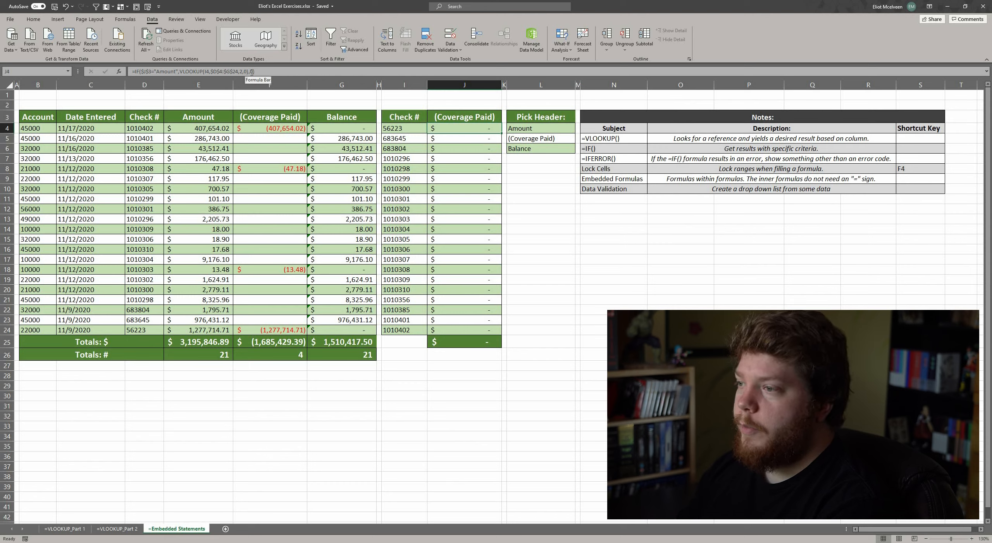
pyautogui.moveTo(251, 71); pyautogui.dragTo(259, 72)
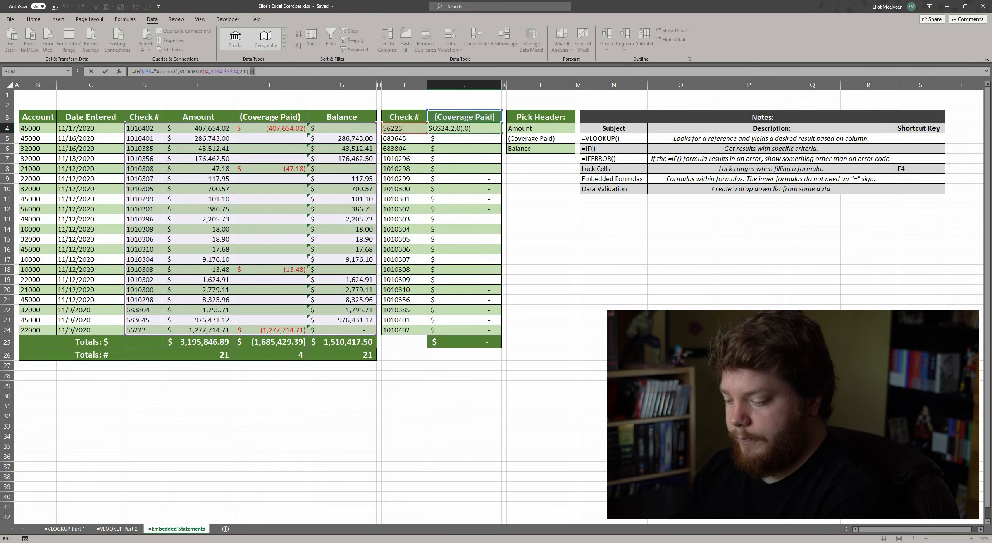
pyautogui.press('BackSpace')
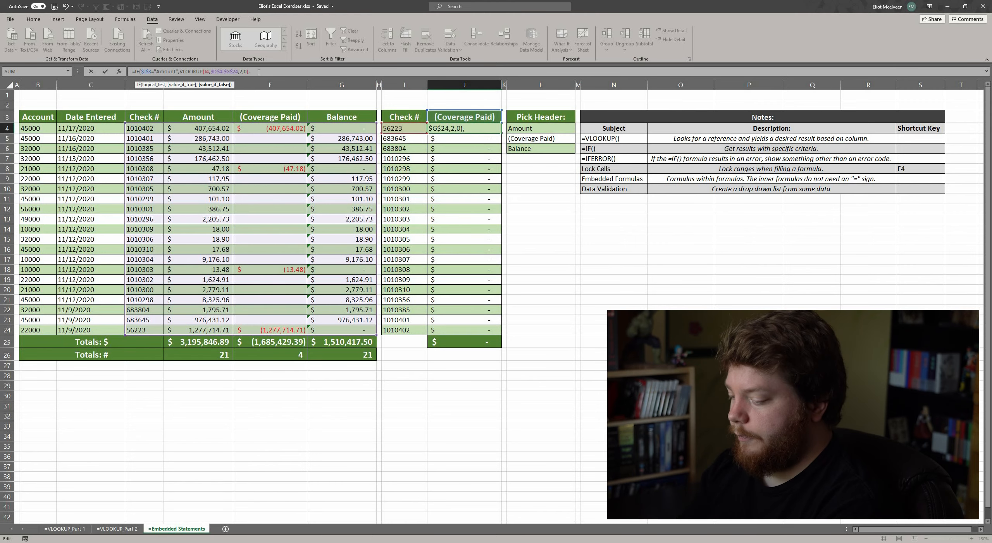
pyautogui.write('if')
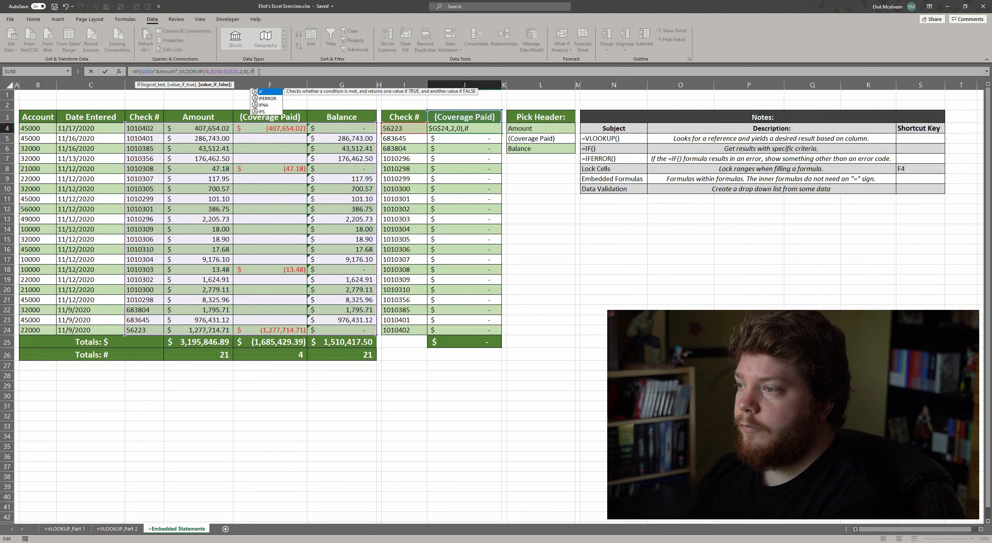
pyautogui.press('Tab')
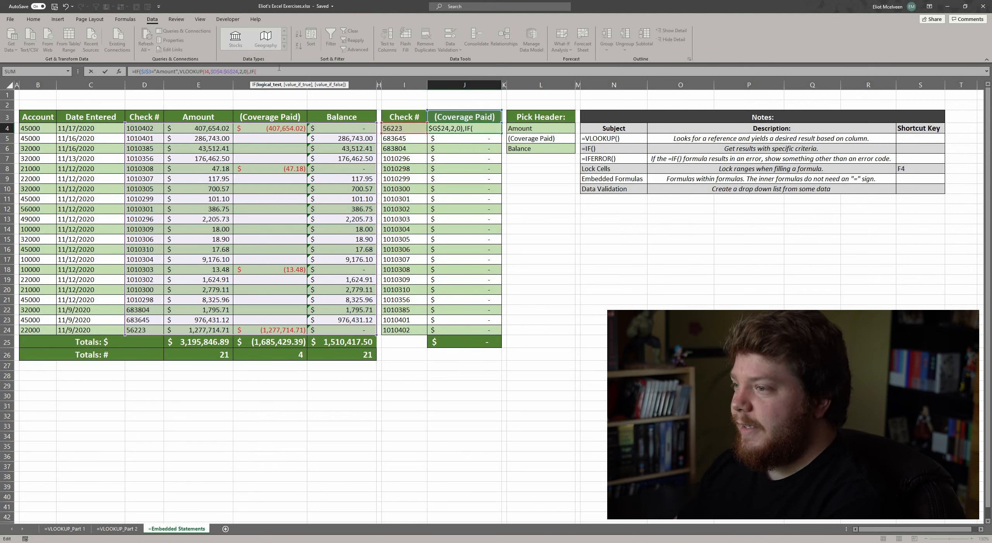
pyautogui.click(465, 116)
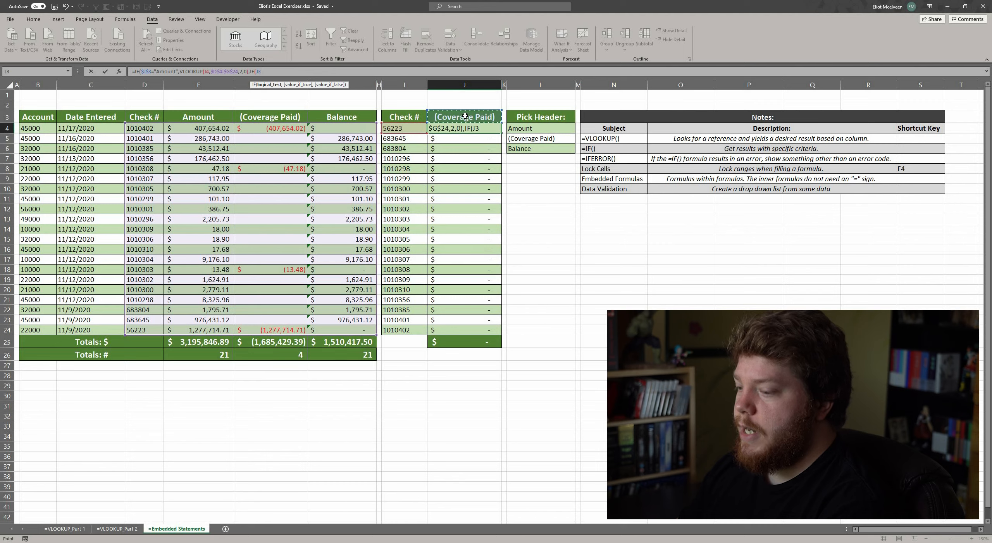
pyautogui.press('F4')
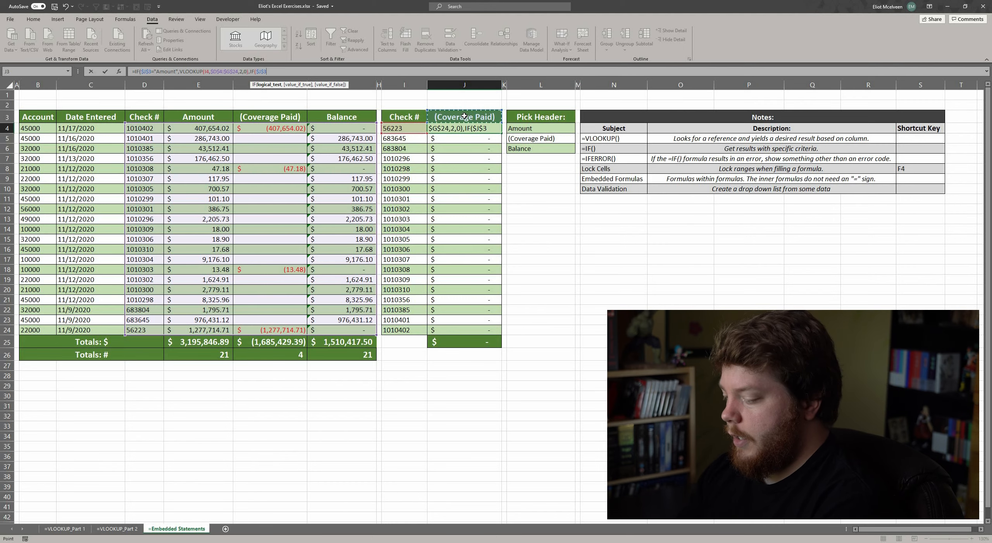
pyautogui.write('=')
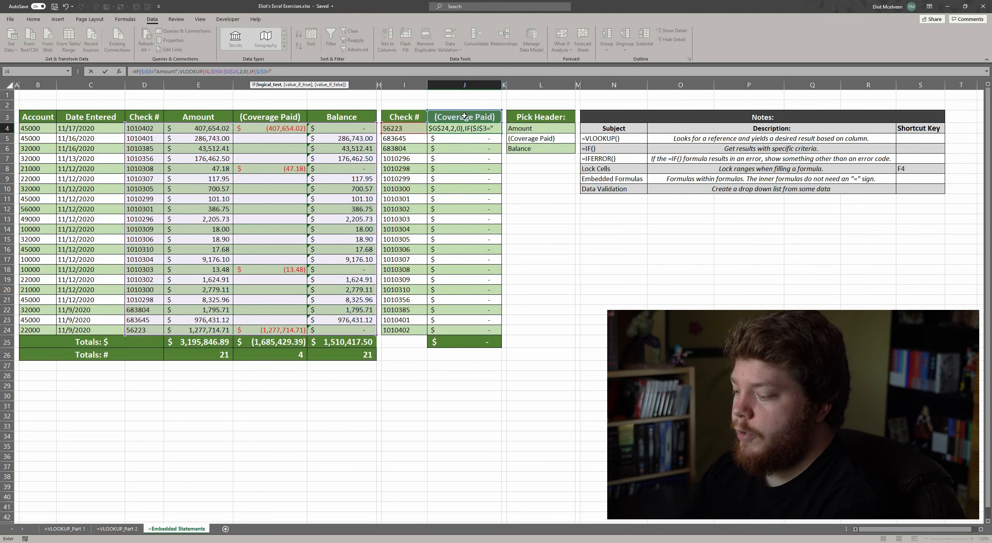
pyautogui.write('"(Co')
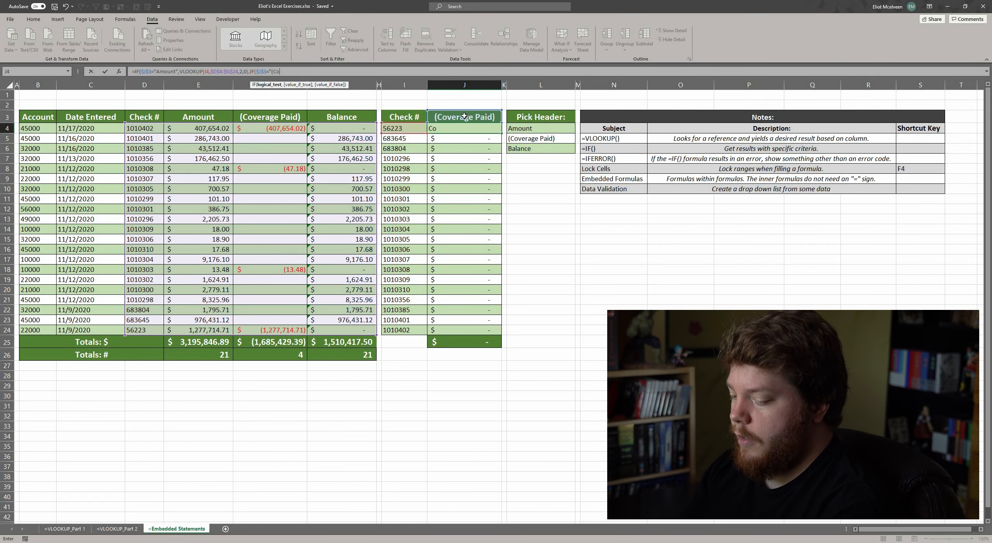
pyautogui.write('verage P')
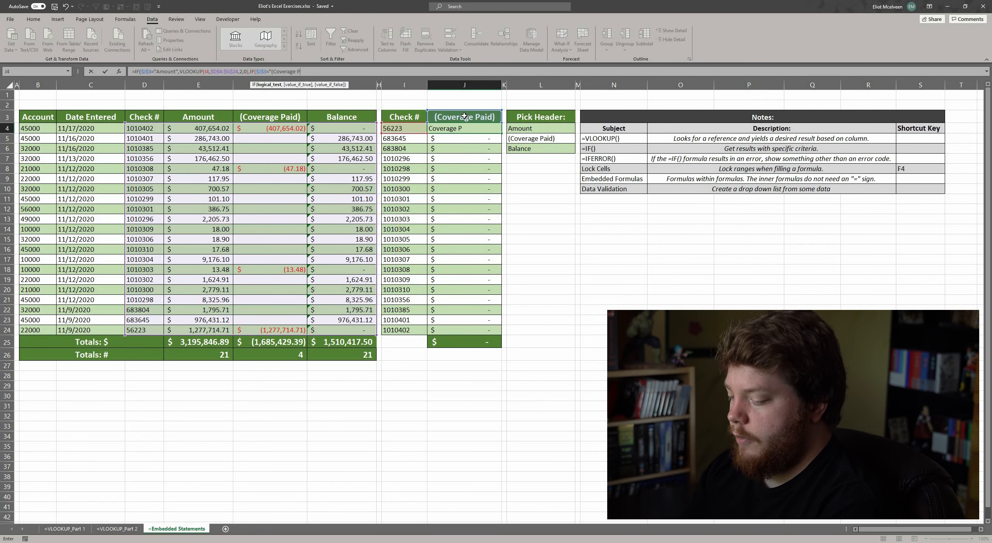
pyautogui.write('aid')
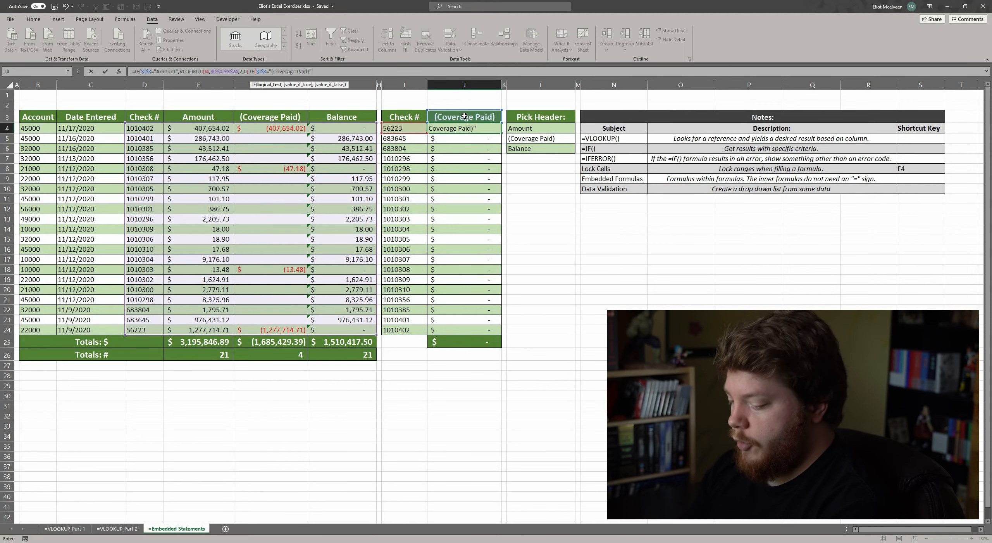
pyautogui.write(',')
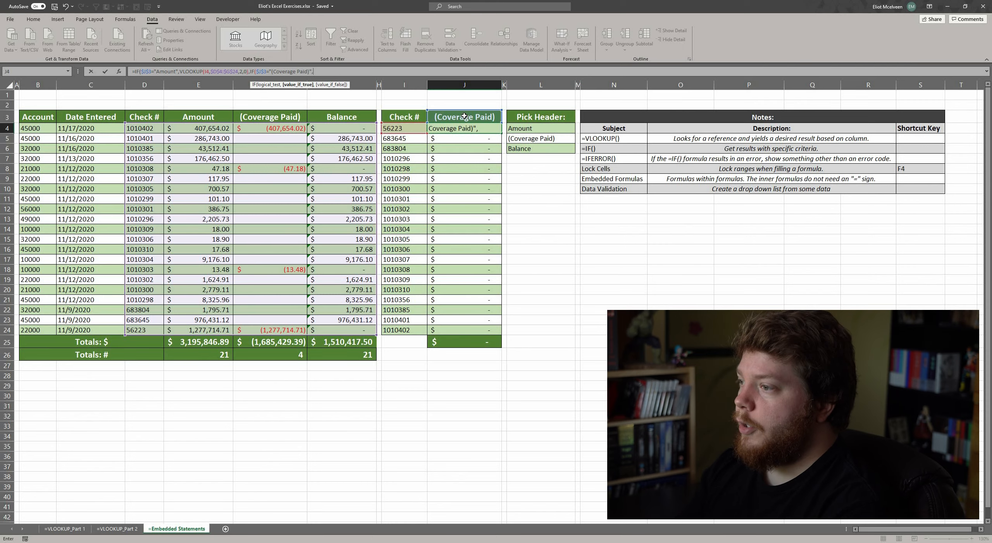
# Step: Enter VLOOKUP(I4,$D$4:$G$24,3,0) as the value if true of the (Coverage Paid) IF in J4
pyautogui.write('vlo')
pyautogui.press('Tab')
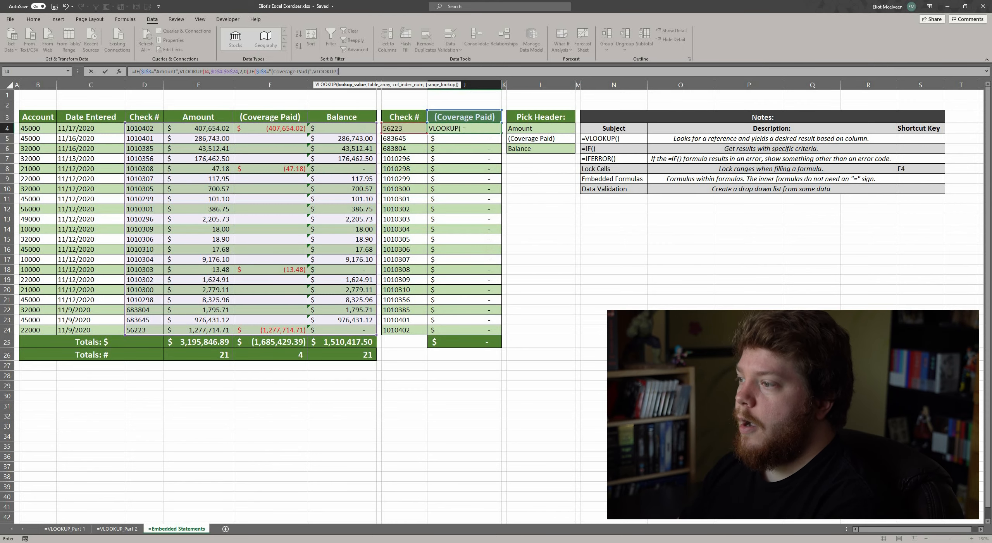
pyautogui.click(408, 127)
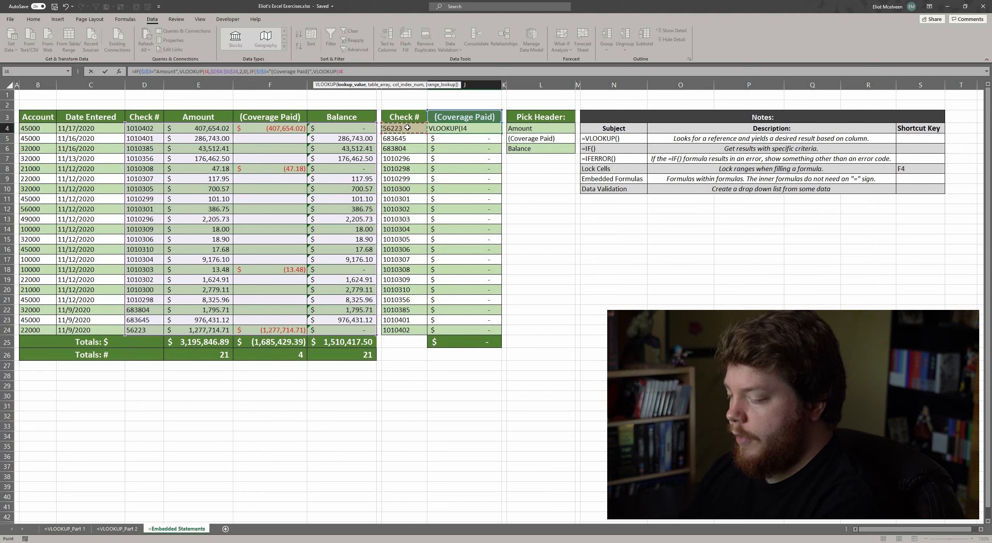
pyautogui.write(',')
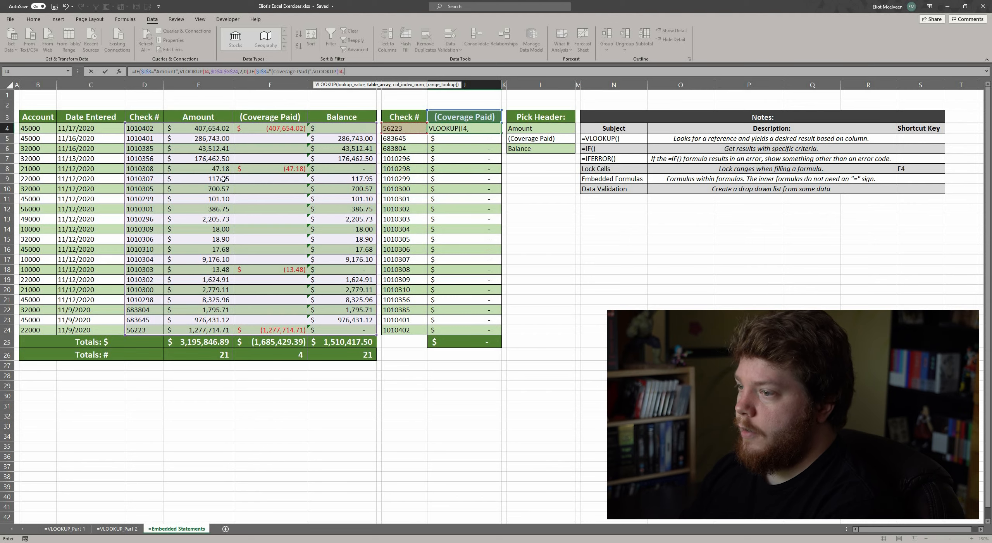
pyautogui.moveTo(145, 128); pyautogui.dragTo(340, 329)
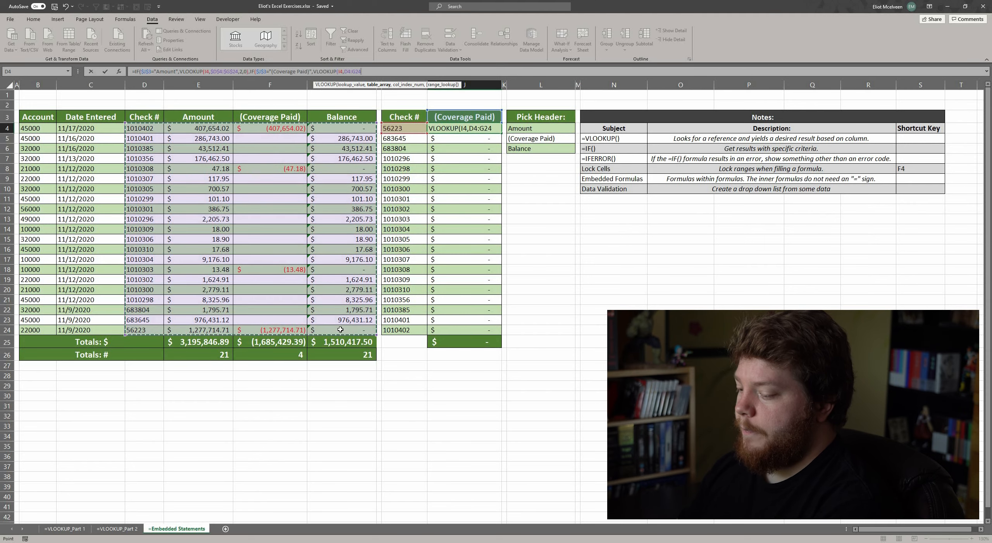
pyautogui.press('F4')
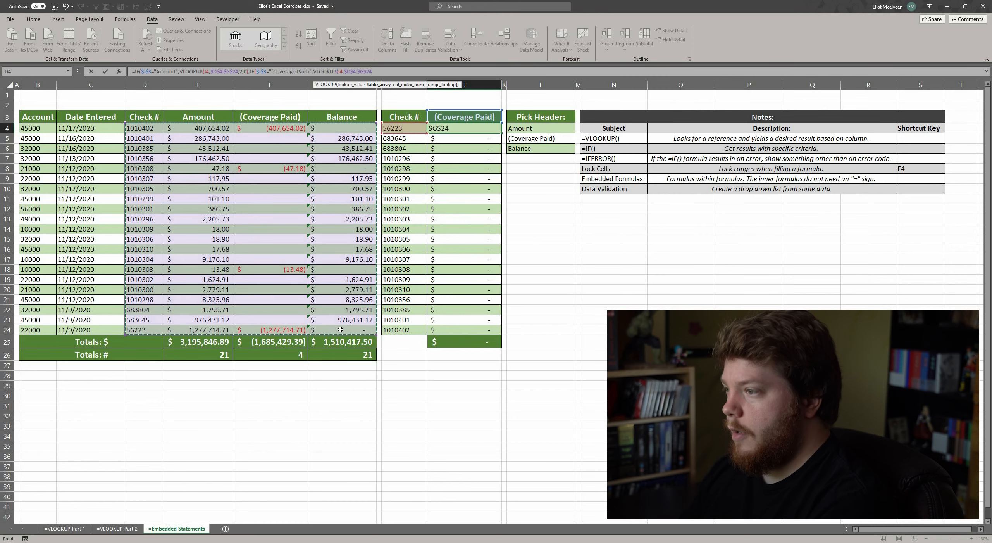
pyautogui.write(',3')
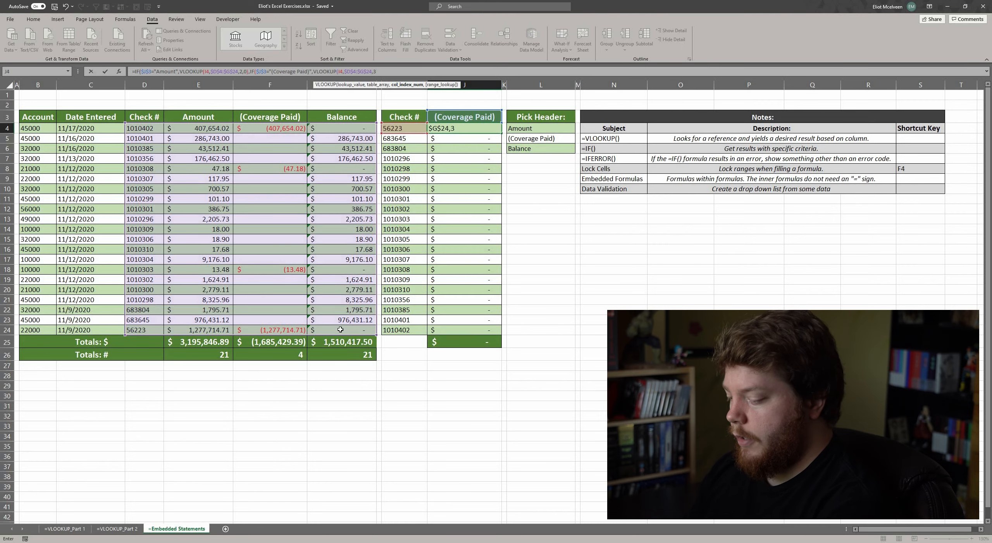
pyautogui.write(',0')
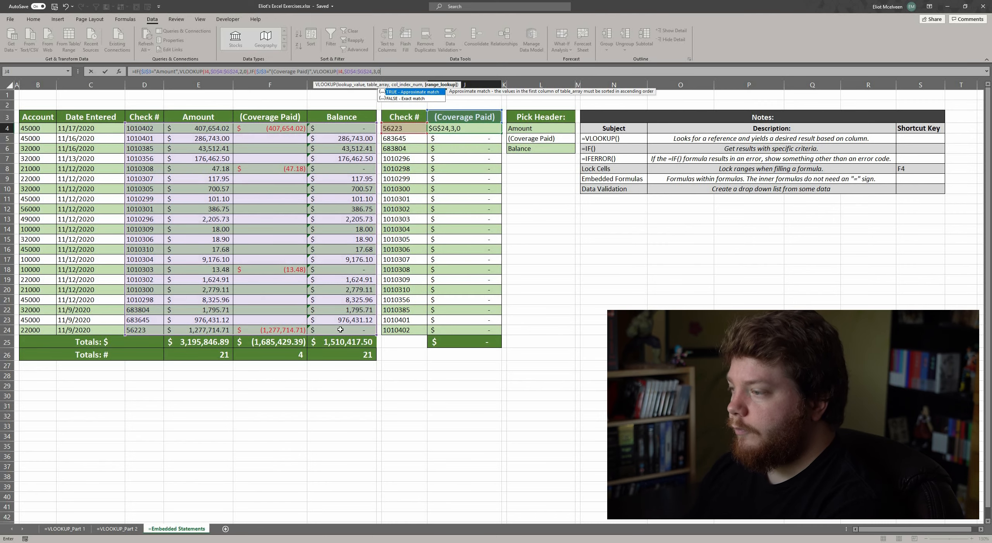
pyautogui.write(')')
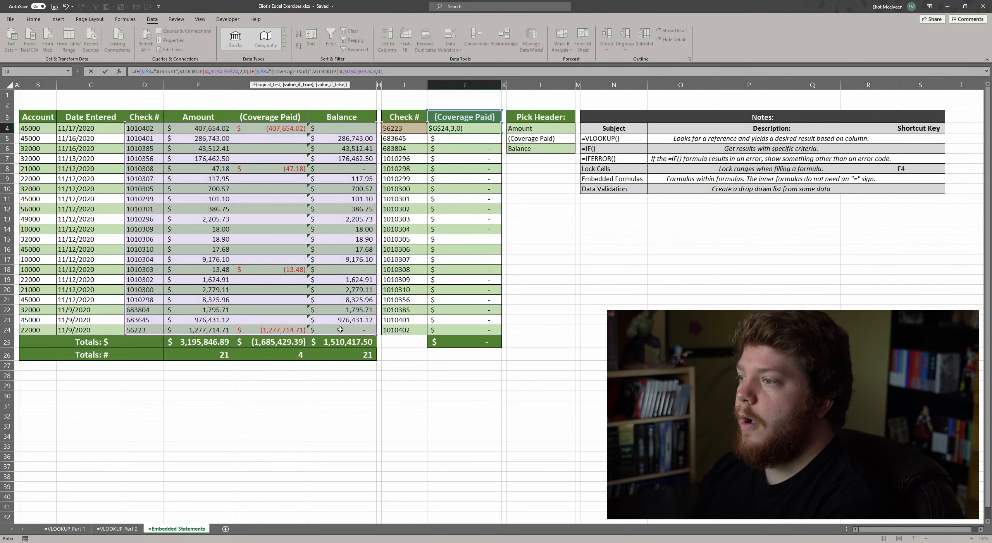
# Step: Add a third nested IF to J4's formula as the value if false, testing whether $J$3 equals "Balance"
pyautogui.write(',')
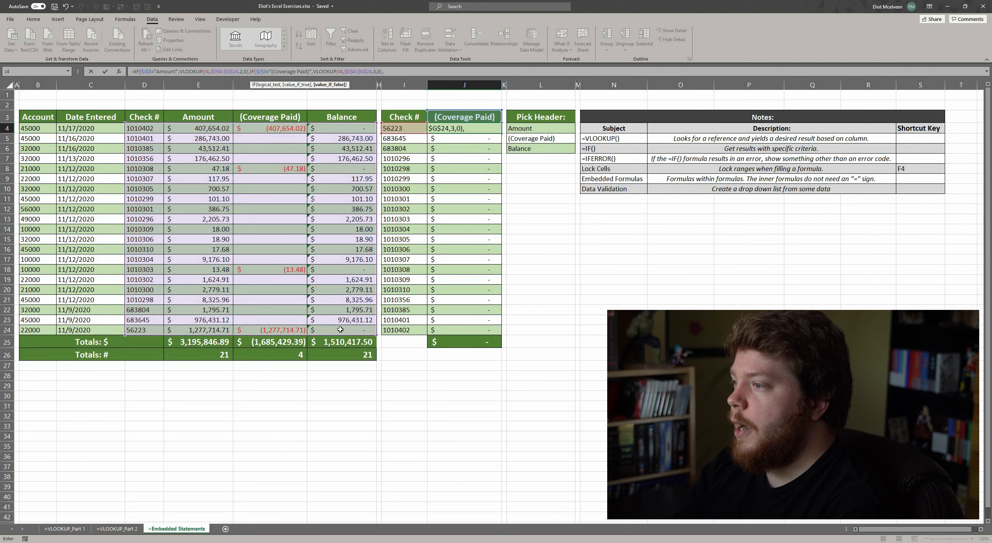
pyautogui.write('IF(')
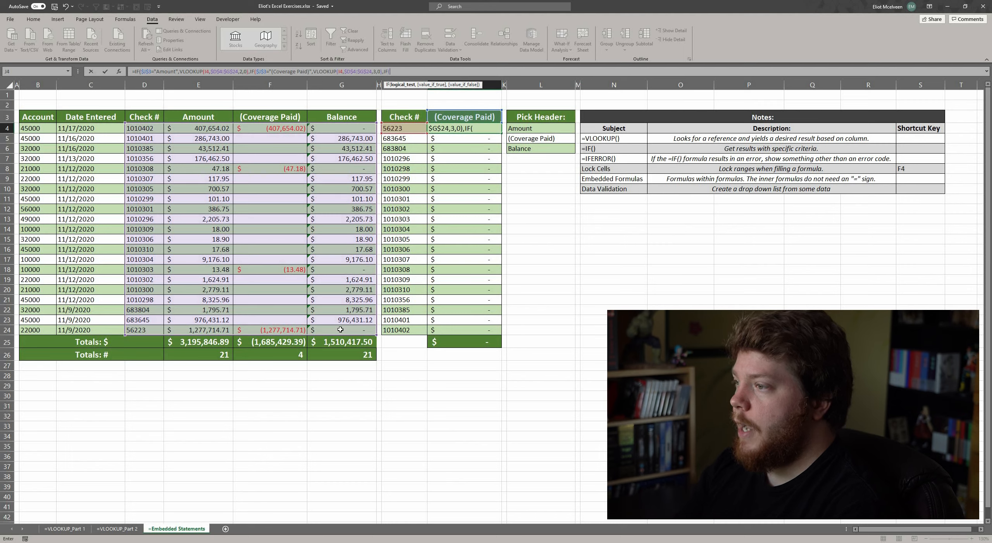
pyautogui.click(448, 116)
pyautogui.press('F4')
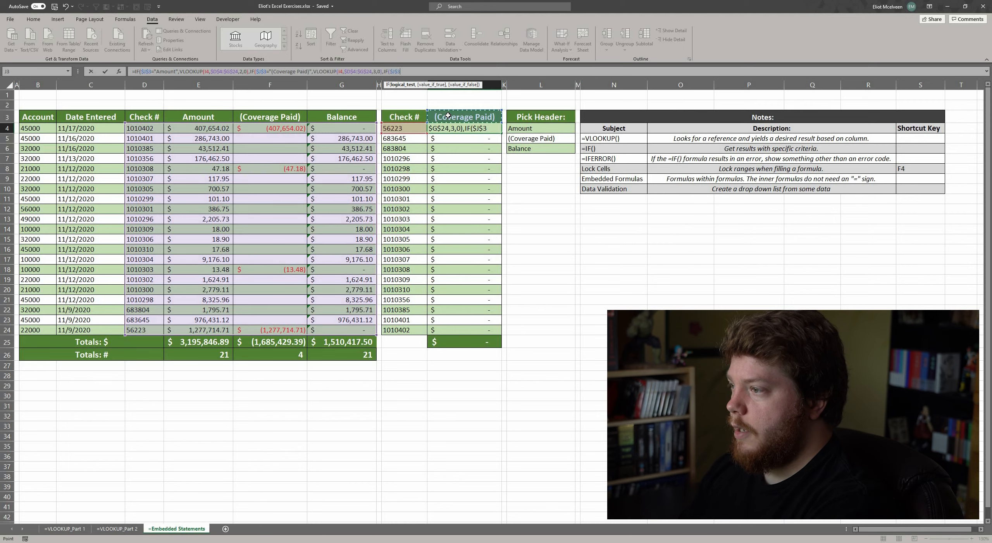
pyautogui.write('=')
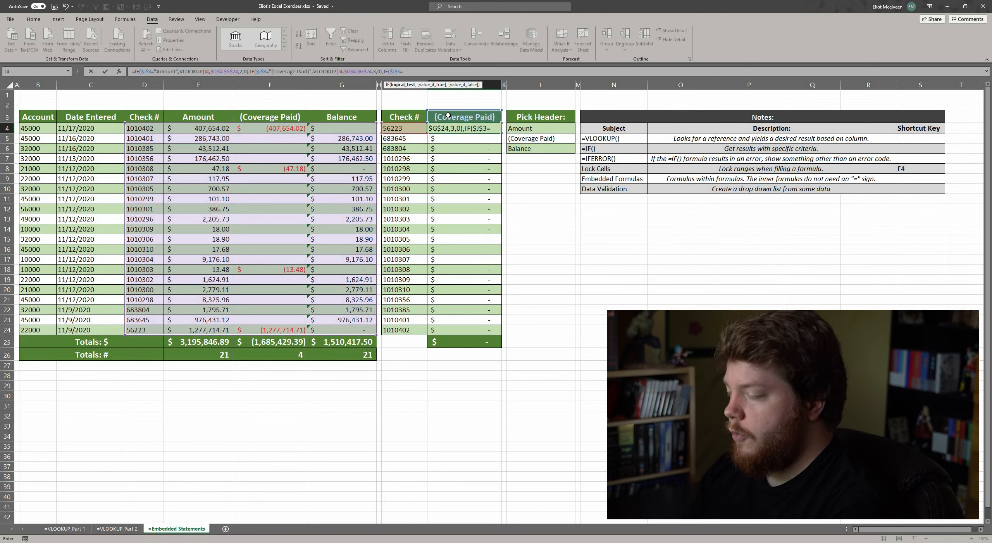
pyautogui.write('"B')
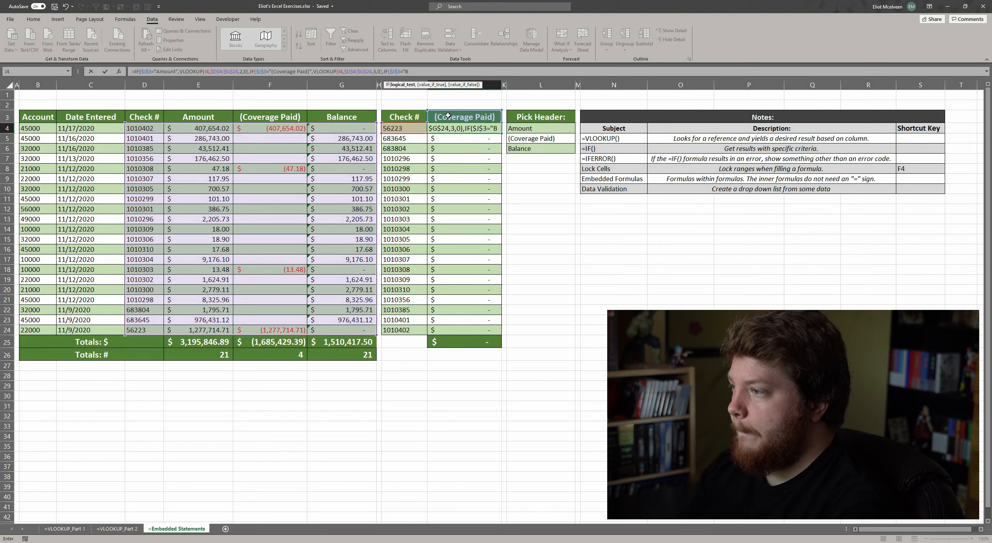
pyautogui.write('alance')
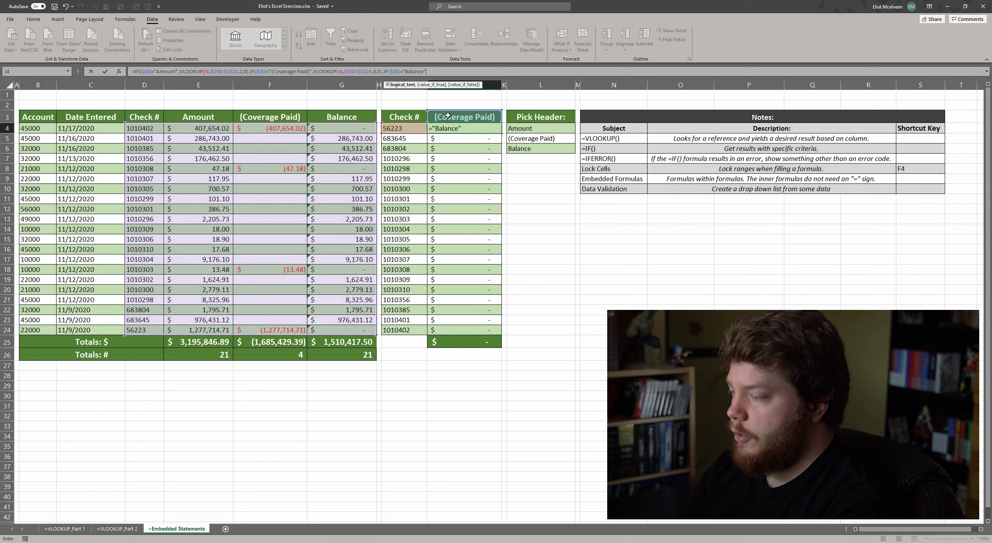
pyautogui.write('",')
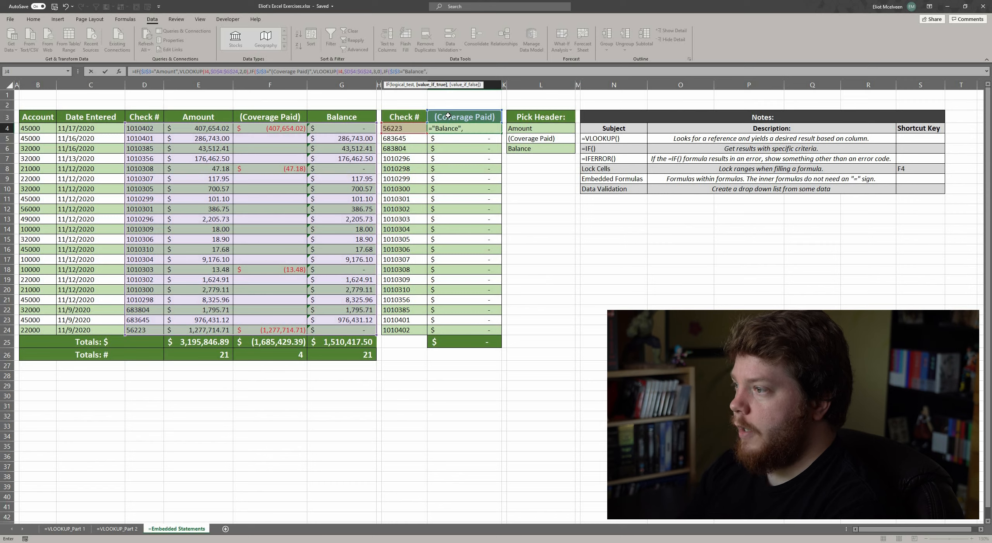
# Step: Enter VLOOKUP(I4,$D$4:$G$24,4,0) as the value if true of the "Balance" IF in J4
pyautogui.write('VLOOKUP(')
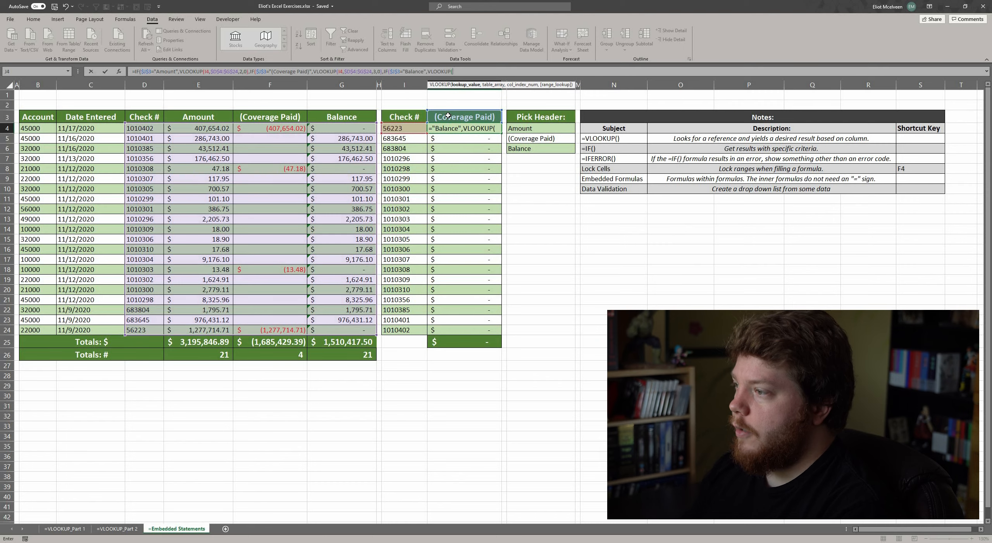
pyautogui.click(396, 128)
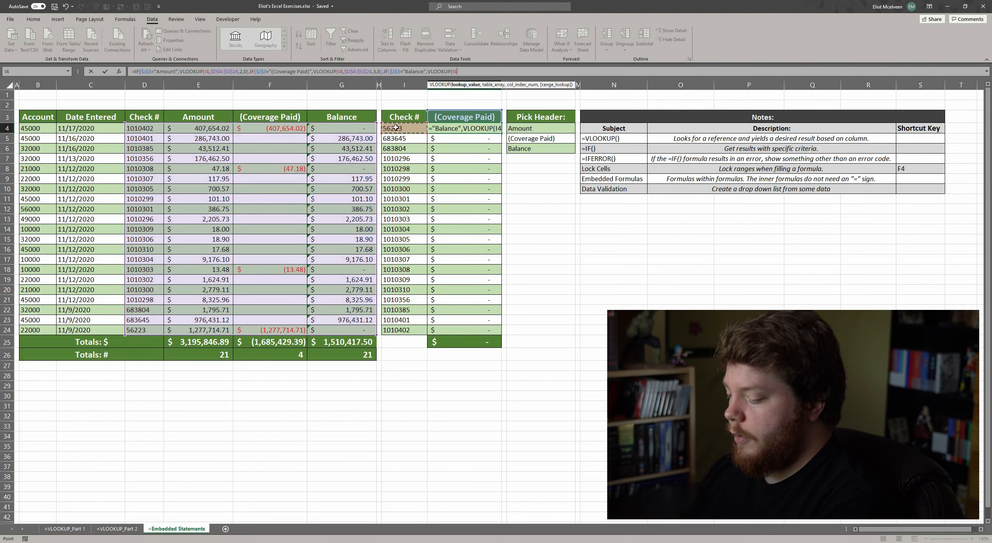
pyautogui.write(',')
pyautogui.moveTo(144, 128); pyautogui.dragTo(350, 331)
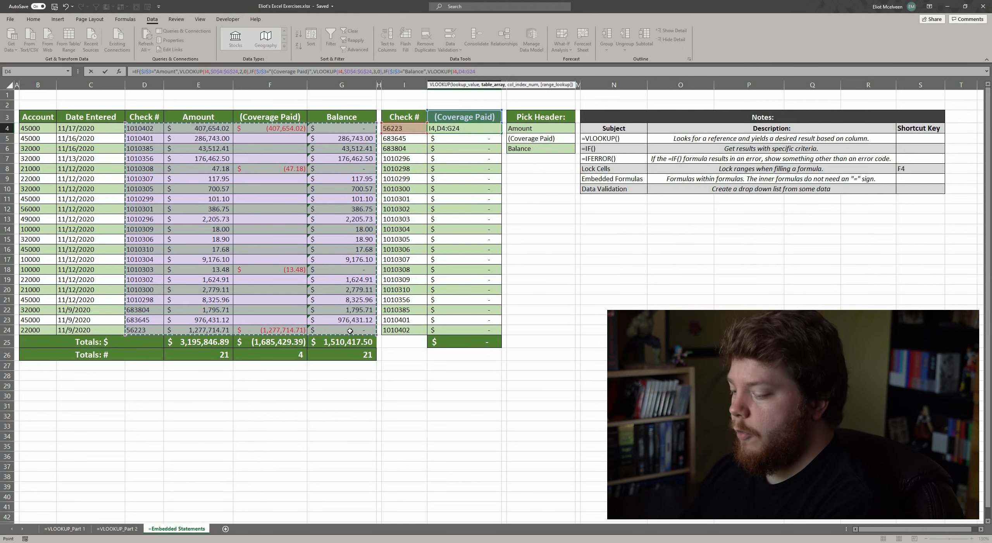
pyautogui.press('F4')
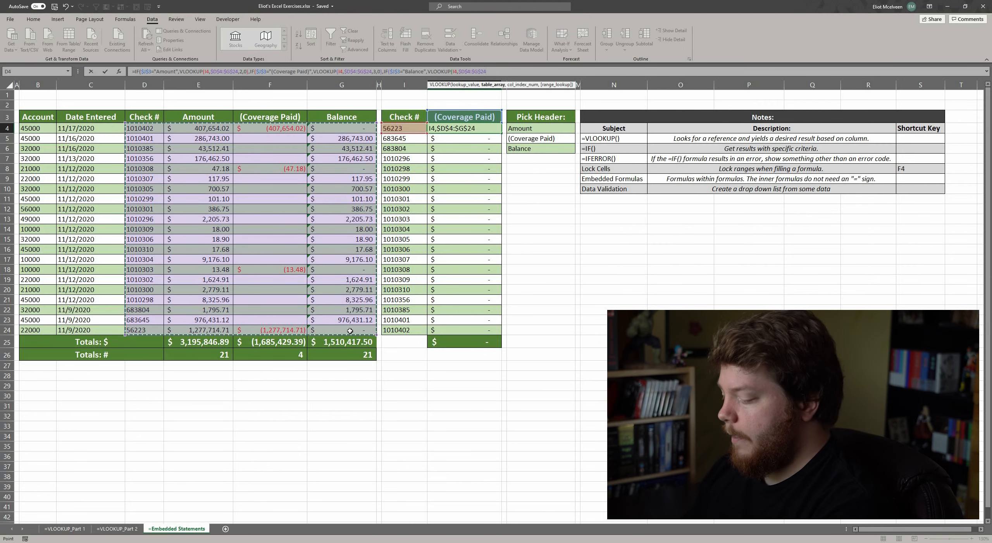
pyautogui.write(',4')
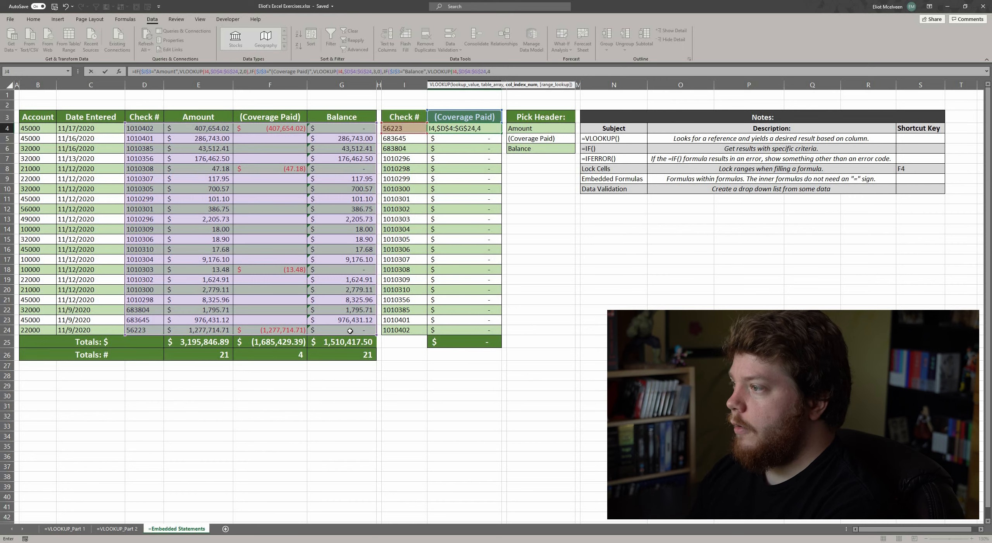
pyautogui.write(',')
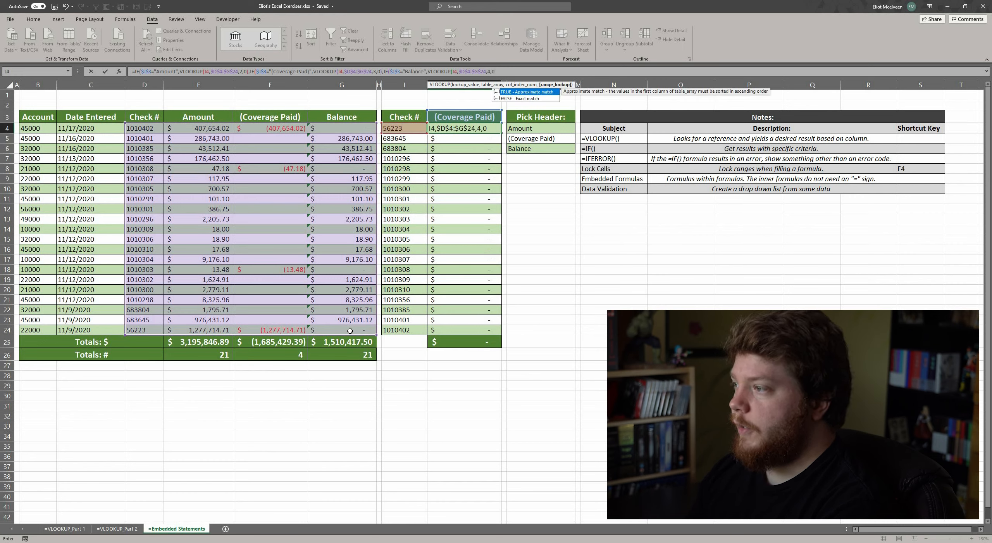
pyautogui.write('0)')
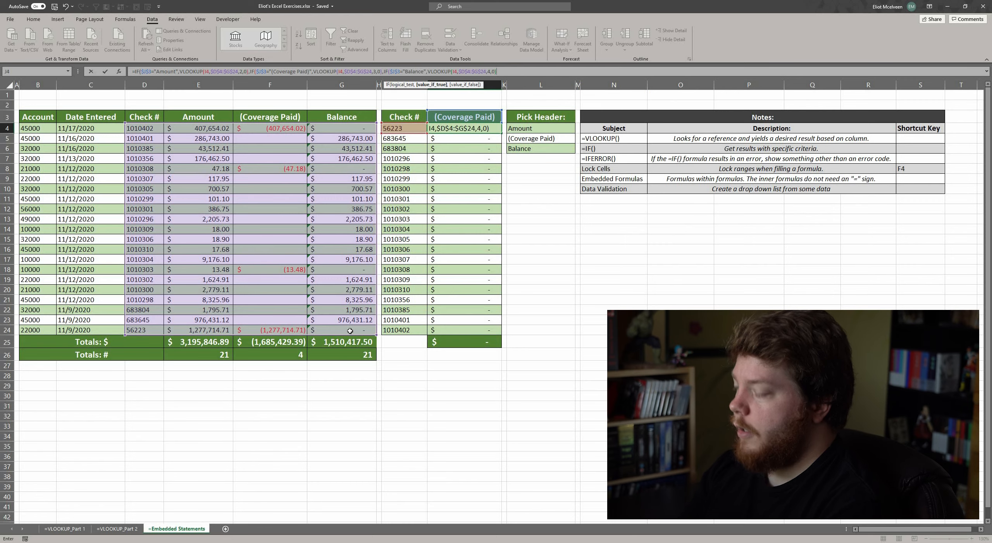
# Step: Set 0 as the value if false of the "Balance" IF, close all three nested IFs and commit J4's formula
pyautogui.write(',0')
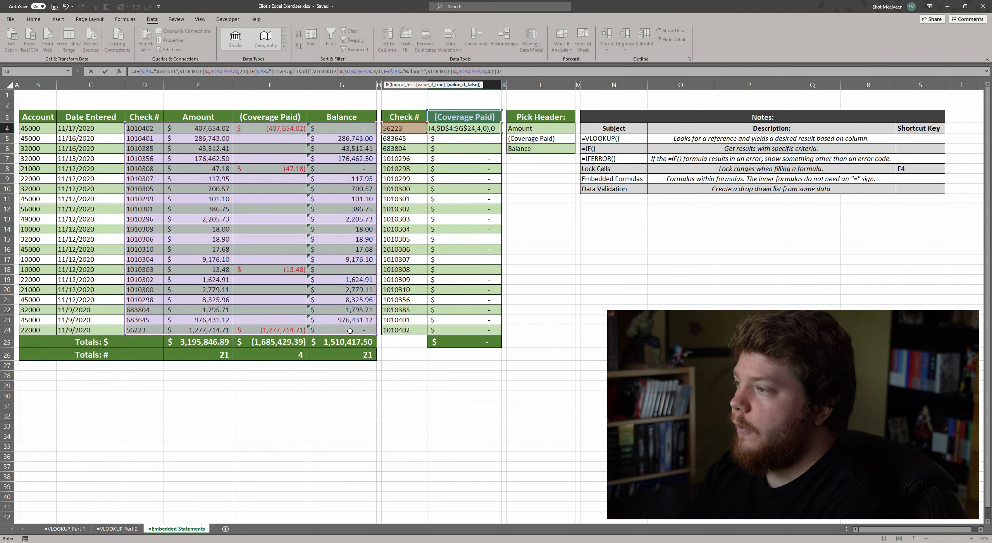
pyautogui.write(')')
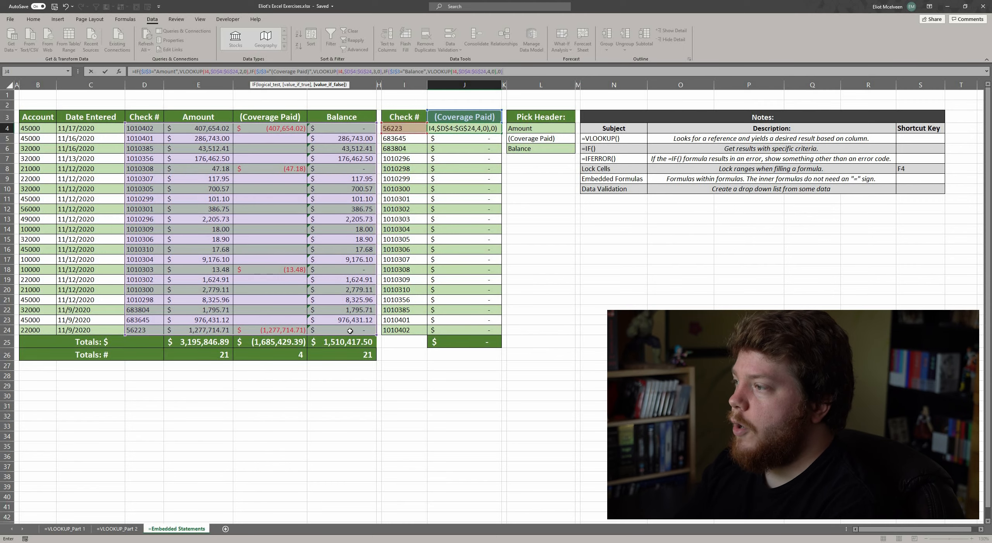
pyautogui.write(')')
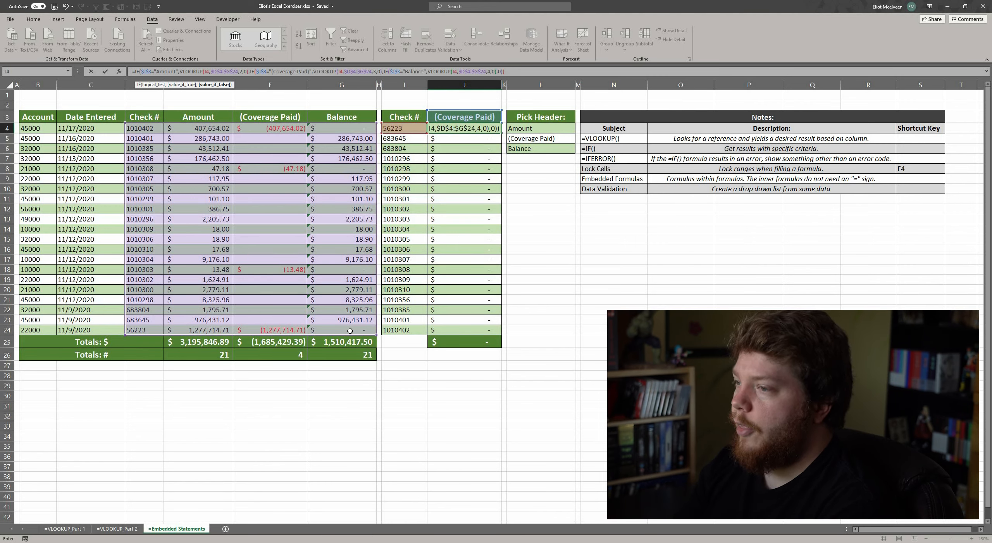
pyautogui.write(')')
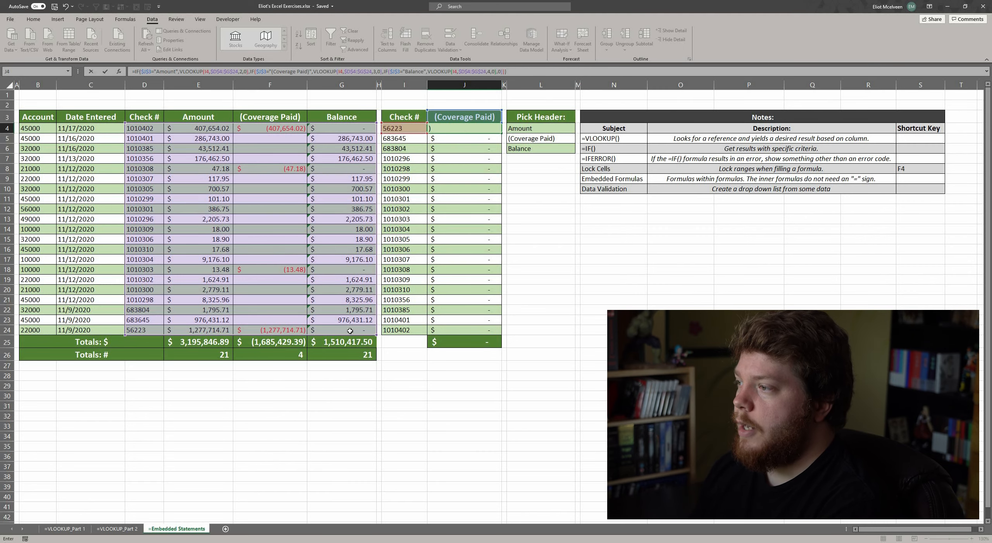
pyautogui.press('Return')
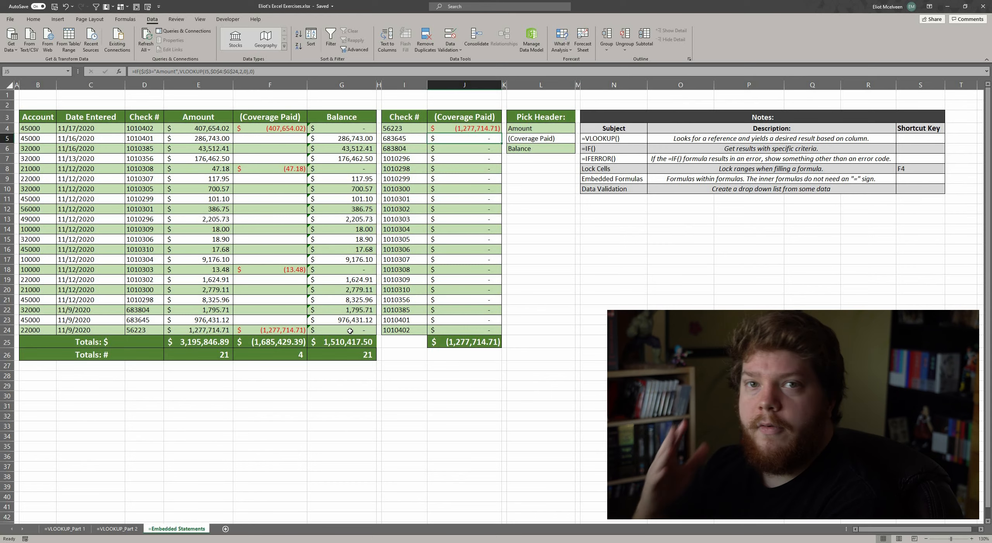
# Step: Fill J4's nested IF and VLOOKUP formula down through J24
pyautogui.click(468, 129)
pyautogui.moveTo(501, 133); pyautogui.dragTo(487, 330)
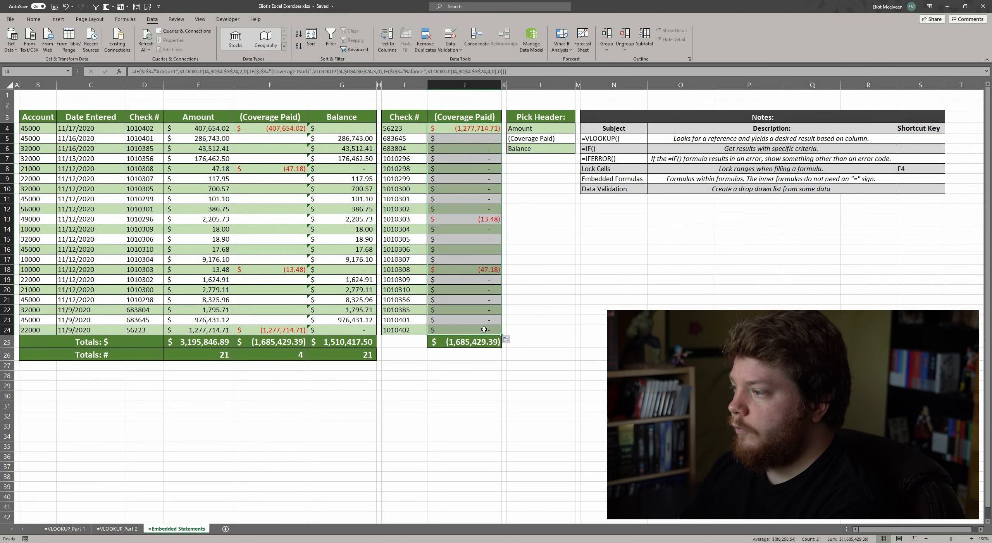
pyautogui.click(514, 331)
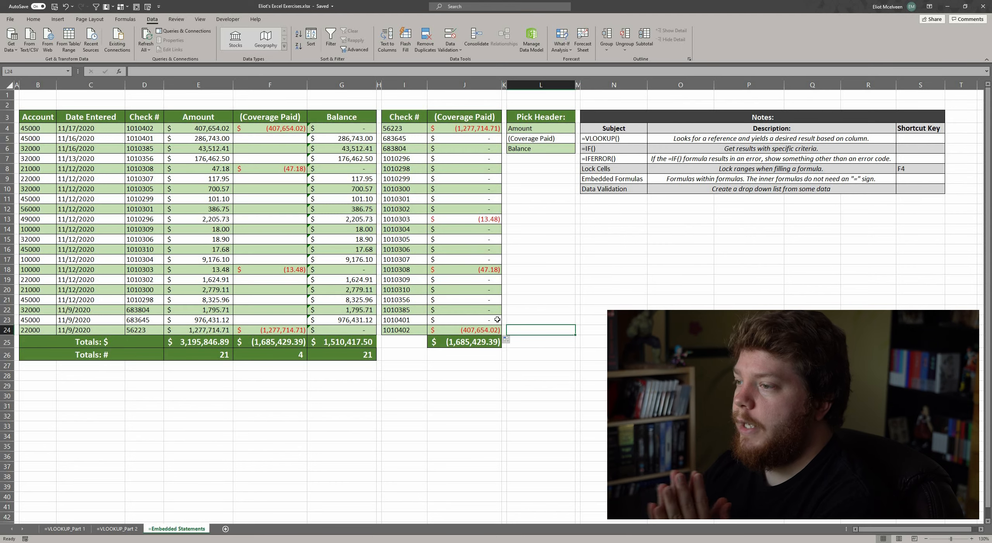
# Step: Compare the (Coverage Paid) lookup results for checks 56223, 1010303, 1010308 and 1010402 with the source table
pyautogui.click(475, 120)
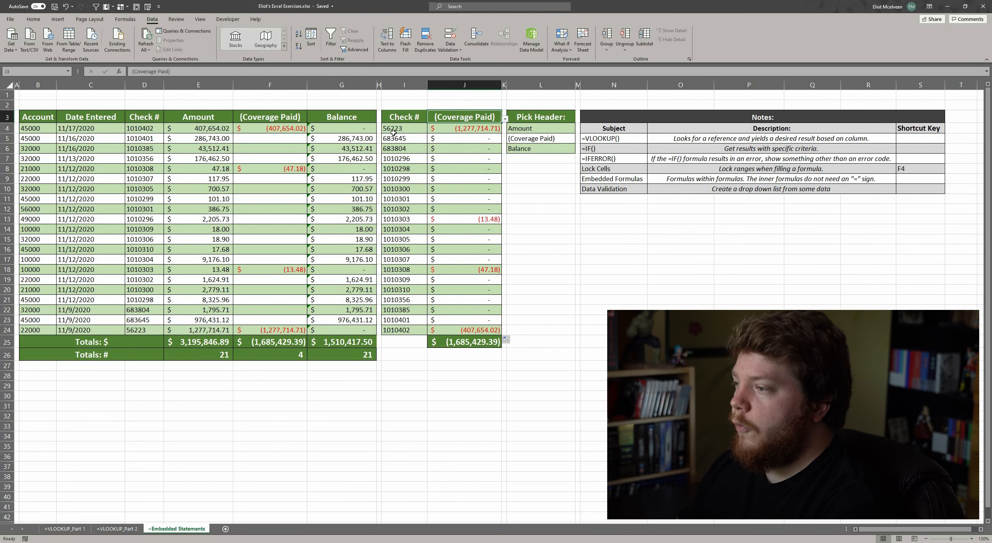
pyautogui.click(393, 133)
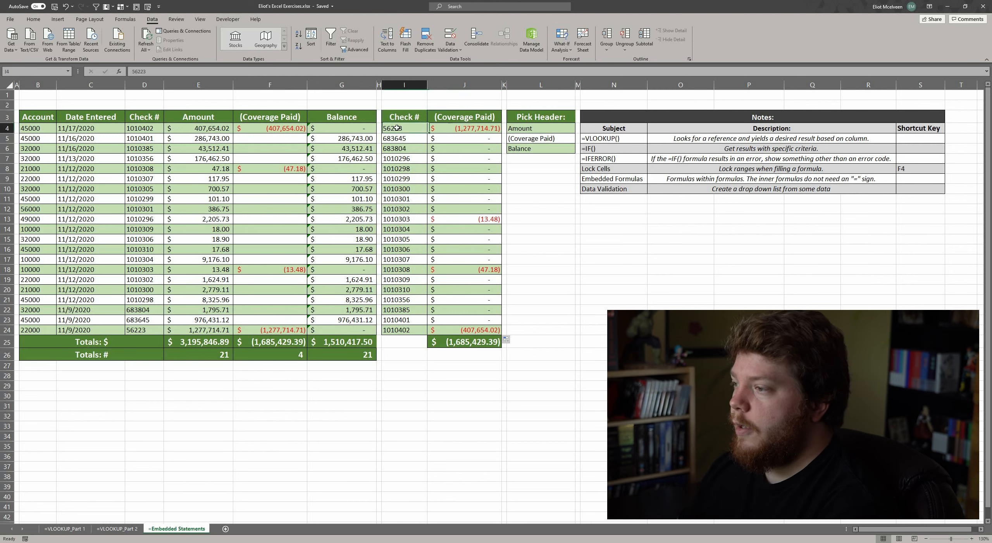
pyautogui.click(150, 330)
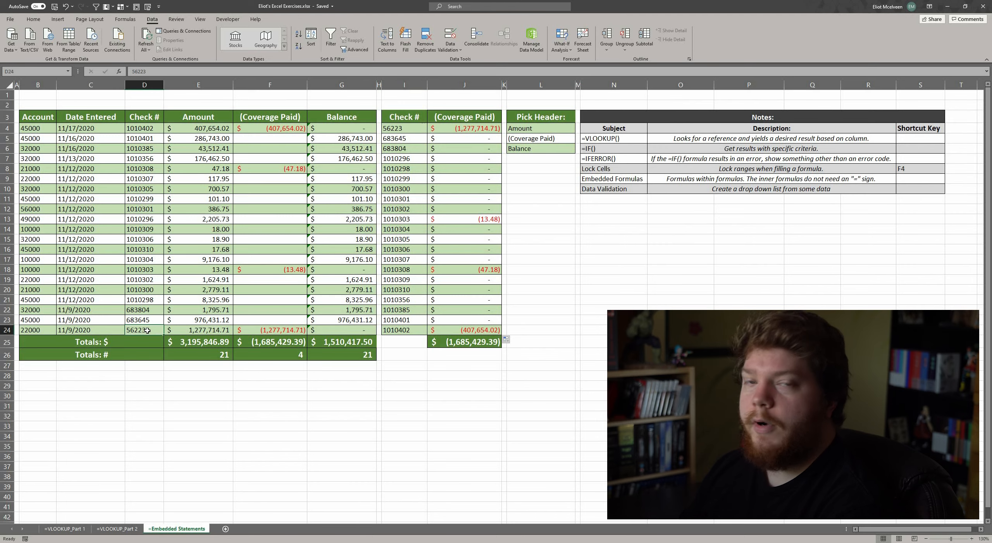
pyautogui.click(272, 331)
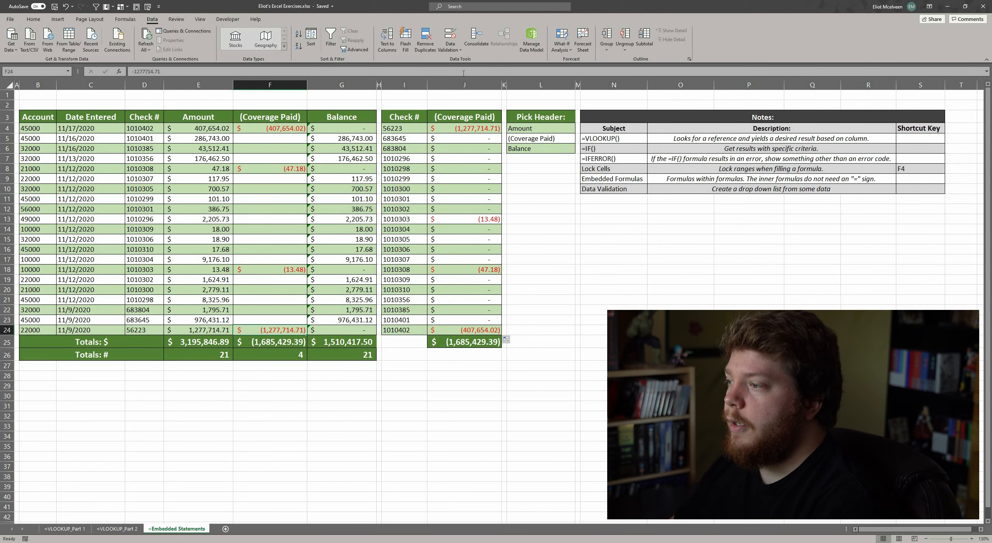
pyautogui.click(478, 131)
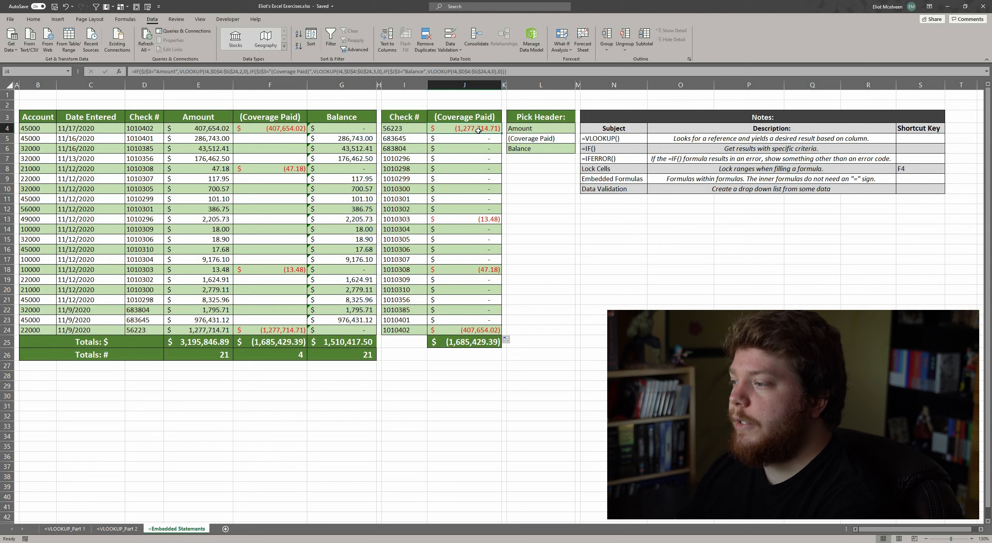
pyautogui.click(411, 219)
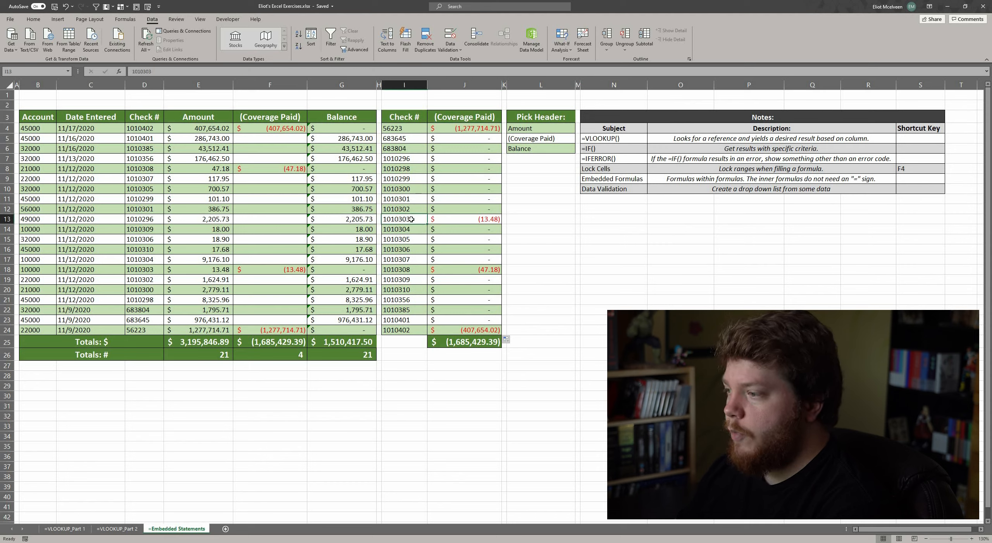
pyautogui.click(468, 219)
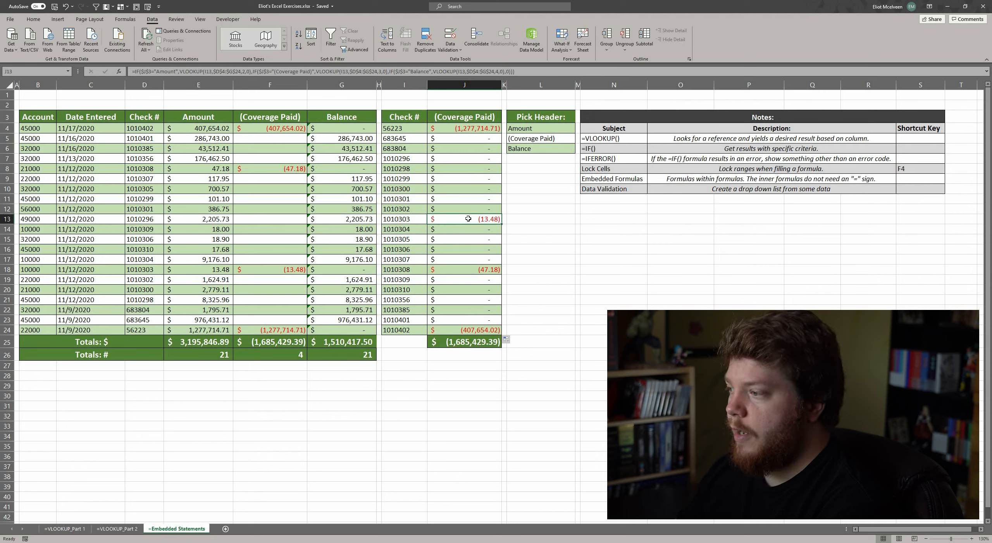
pyautogui.moveTo(287, 269); pyautogui.dragTo(158, 272)
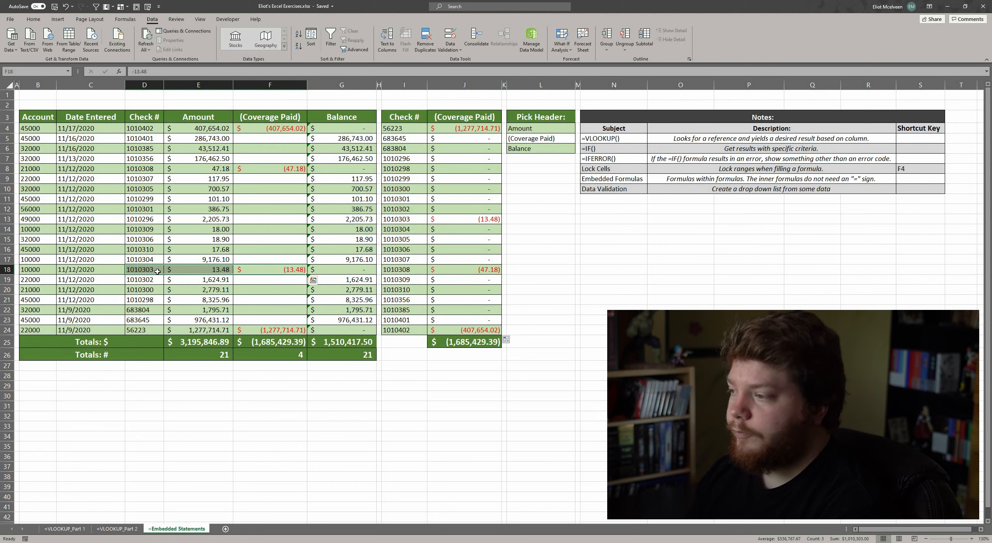
pyautogui.moveTo(453, 272); pyautogui.dragTo(403, 270)
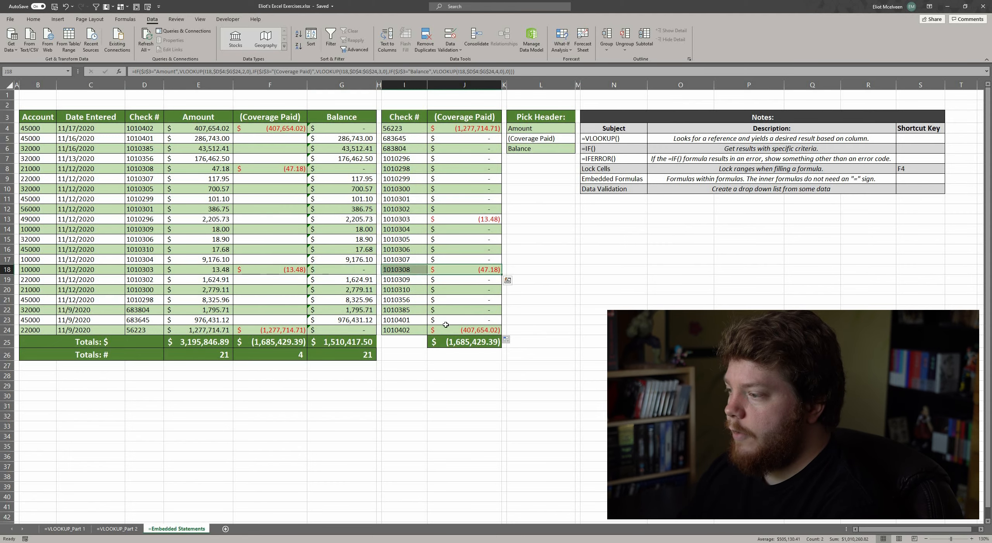
pyautogui.moveTo(445, 328); pyautogui.dragTo(403, 329)
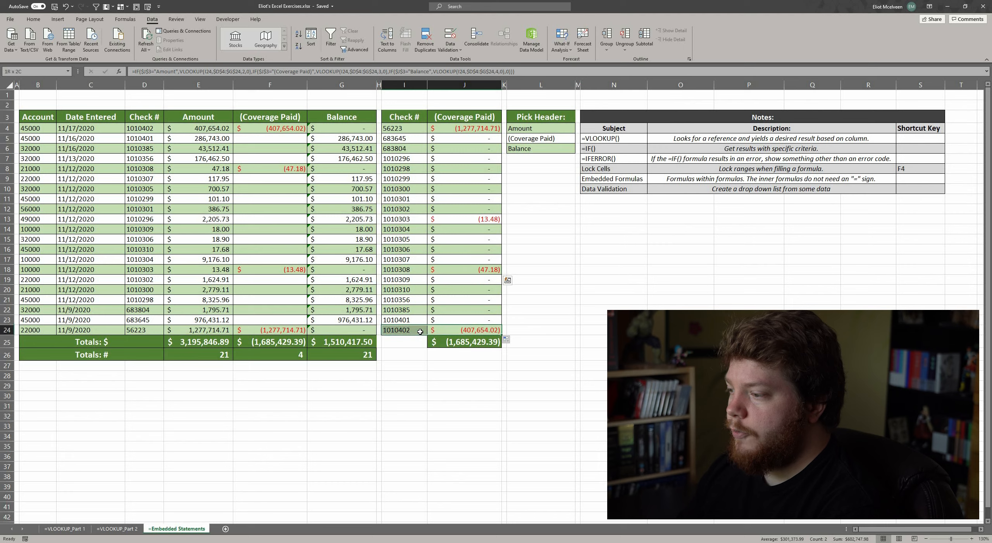
# Step: Switch the J3 header to Amount to test the lookup column
pyautogui.click(468, 118)
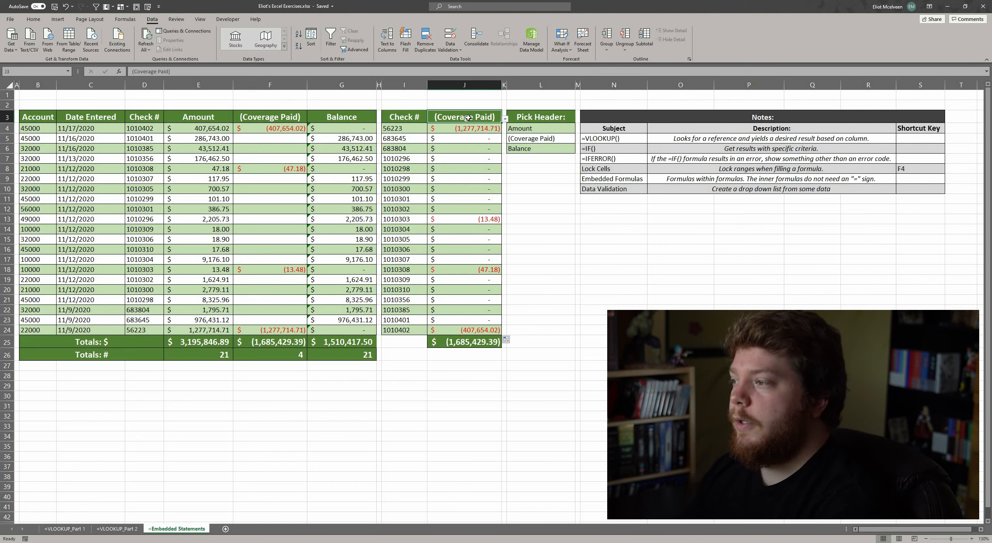
pyautogui.click(505, 118)
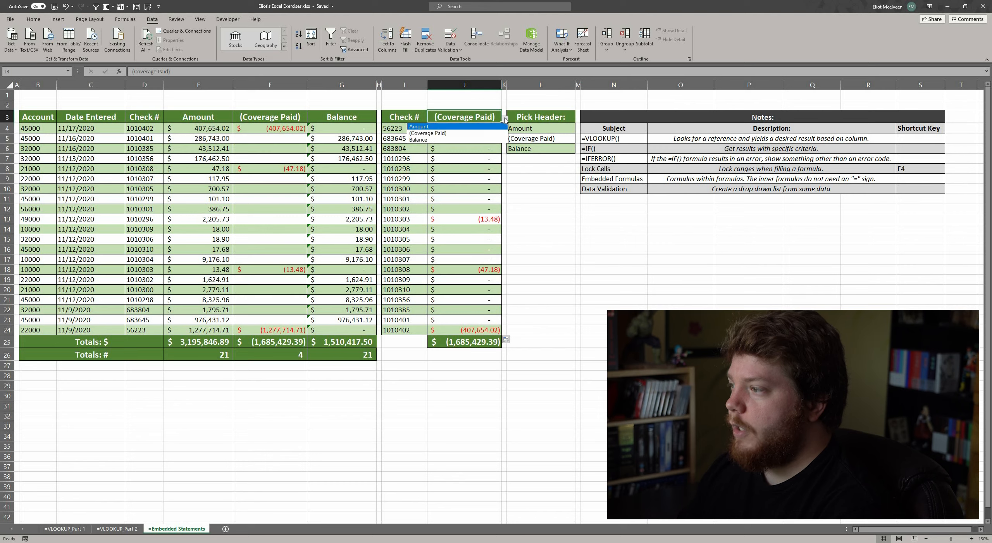
pyautogui.click(484, 128)
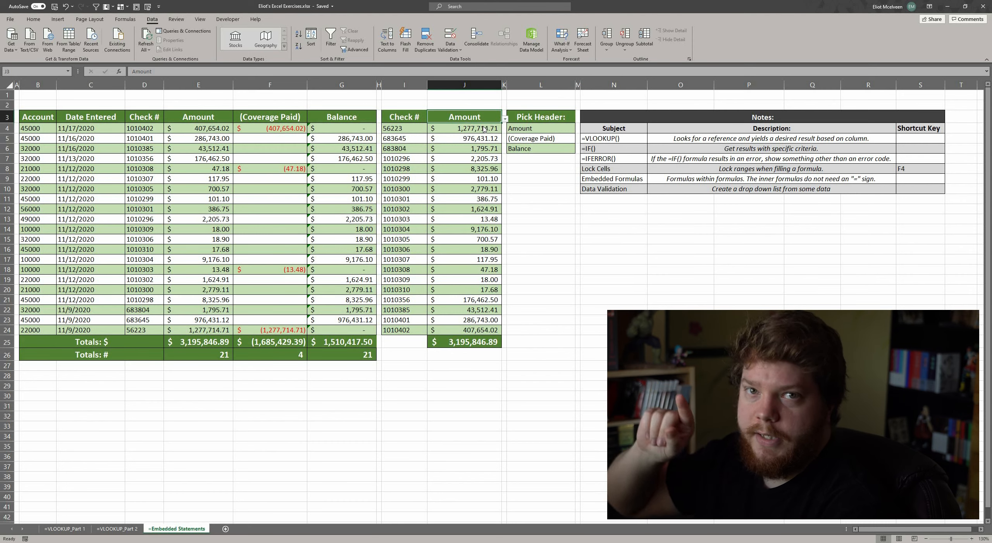
# Step: Switch the J3 header to Balance and compare the lookup total in J25 with the source Balance total in G25
pyautogui.click(505, 120)
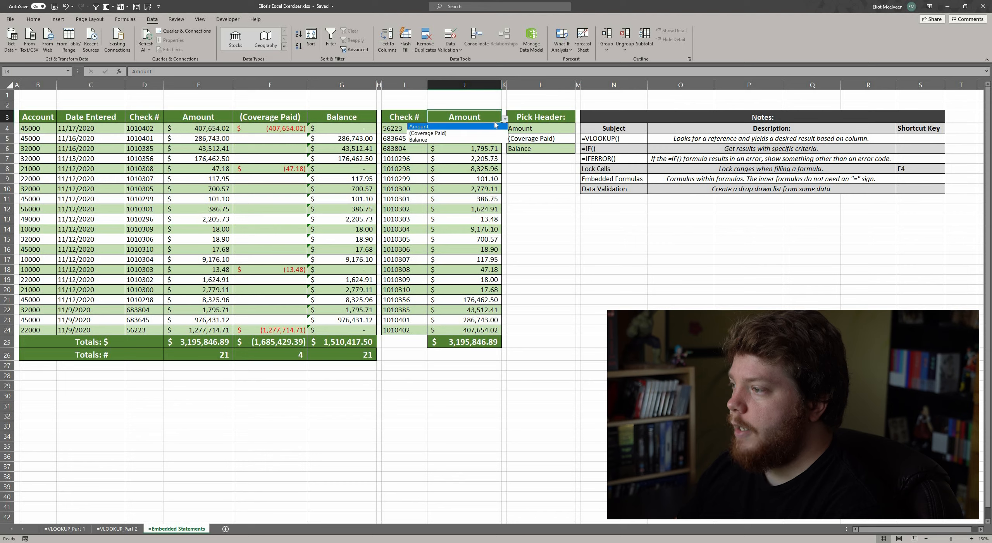
pyautogui.click(447, 140)
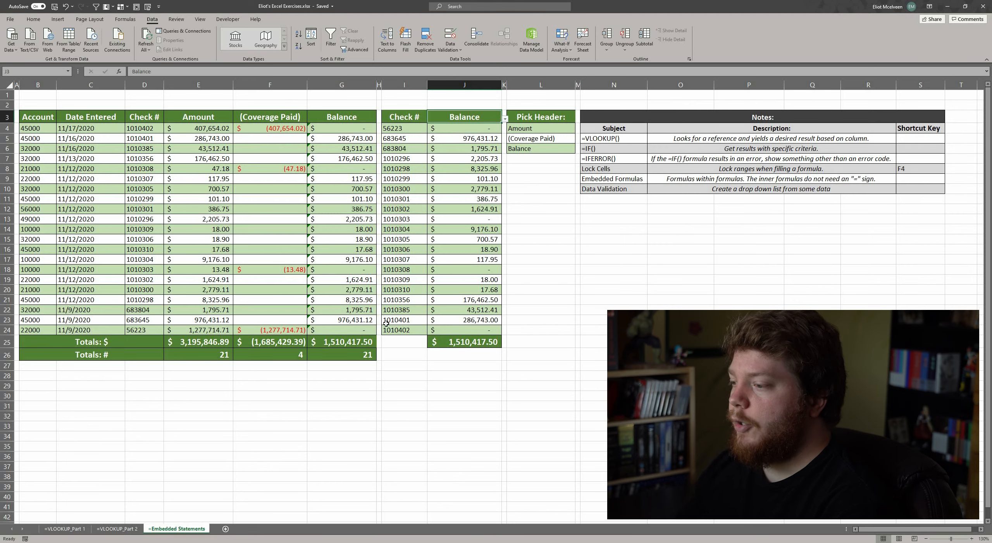
pyautogui.click(460, 343)
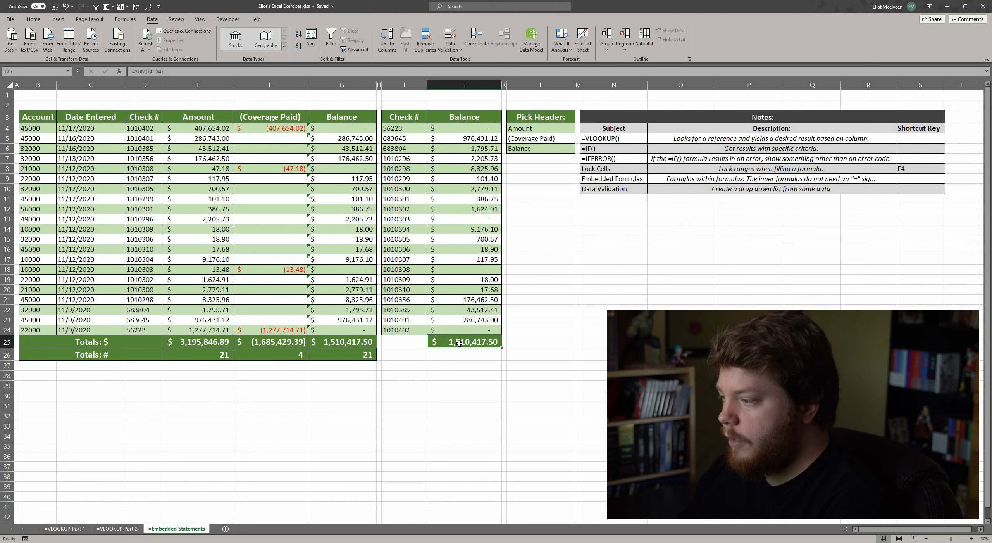
pyautogui.click(358, 342)
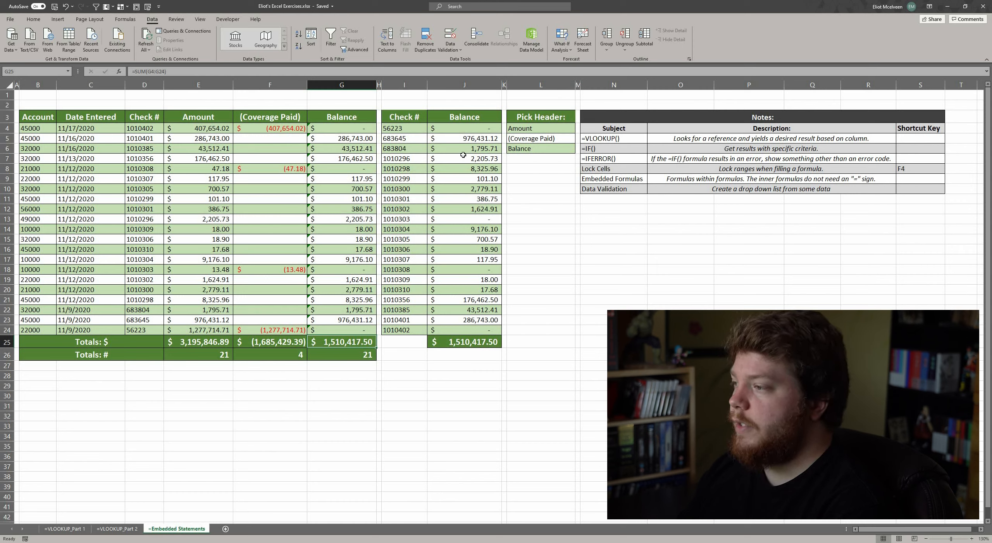
pyautogui.click(467, 343)
pyautogui.click(357, 344)
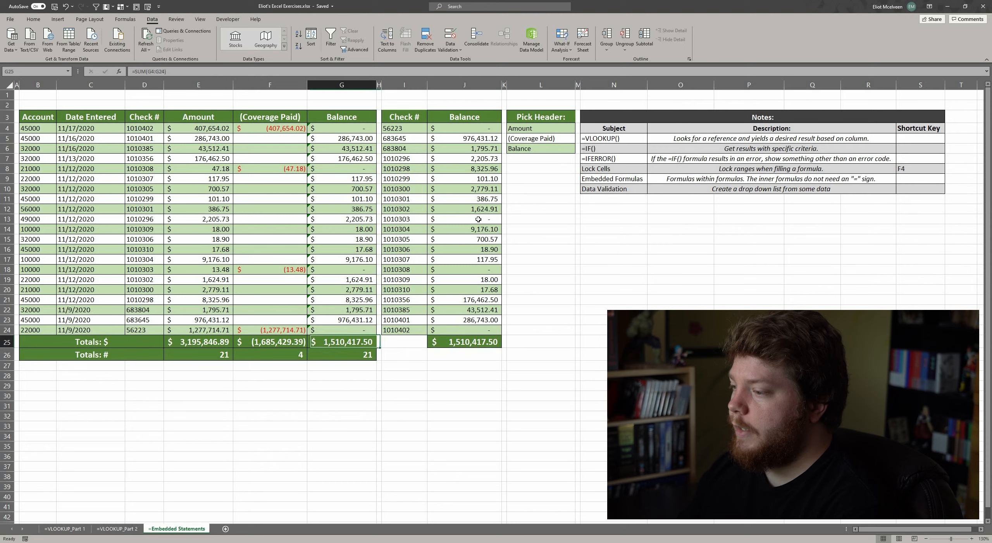
# Step: Switch the J3 header to (Coverage Paid) and check the lookup total against the source total in F25
pyautogui.click(485, 116)
pyautogui.click(505, 118)
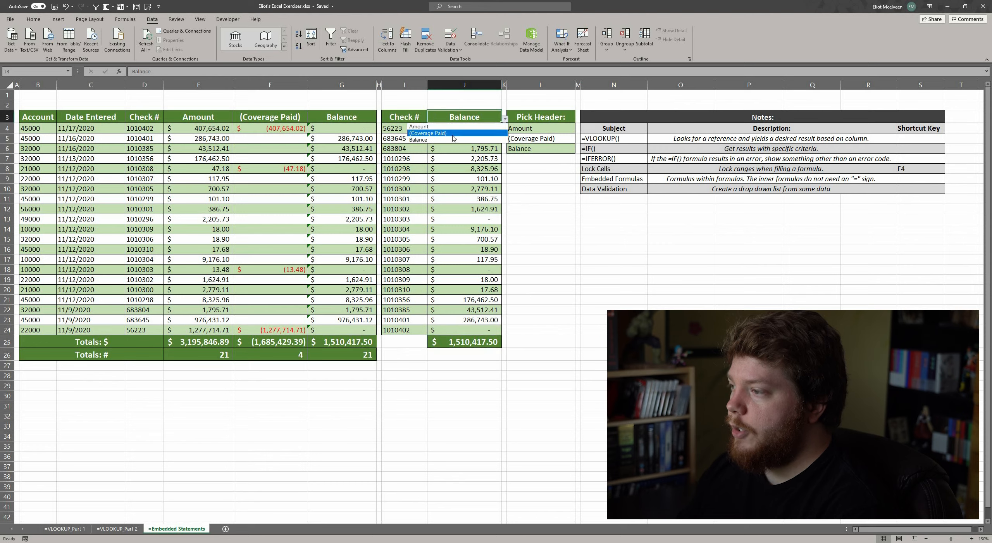
pyautogui.click(453, 133)
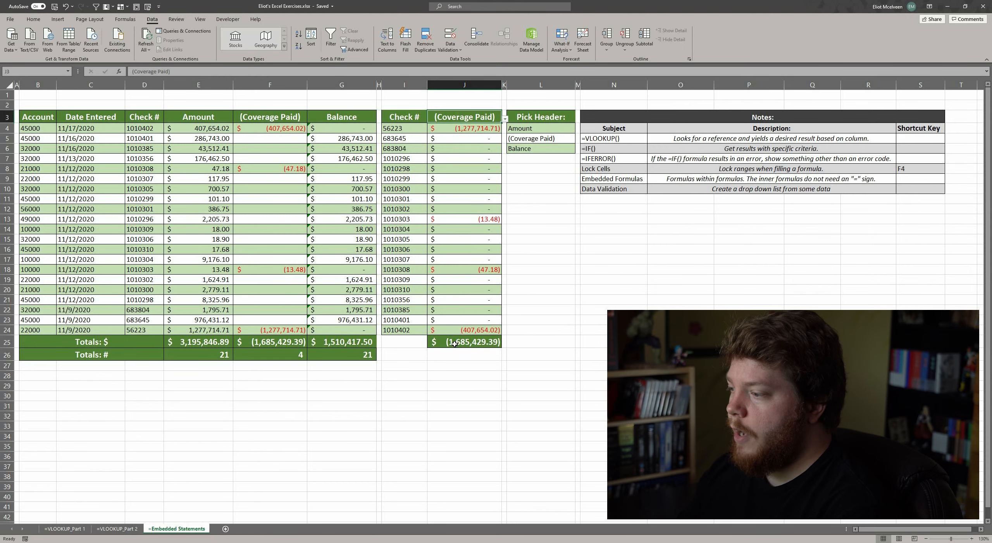
pyautogui.click(290, 341)
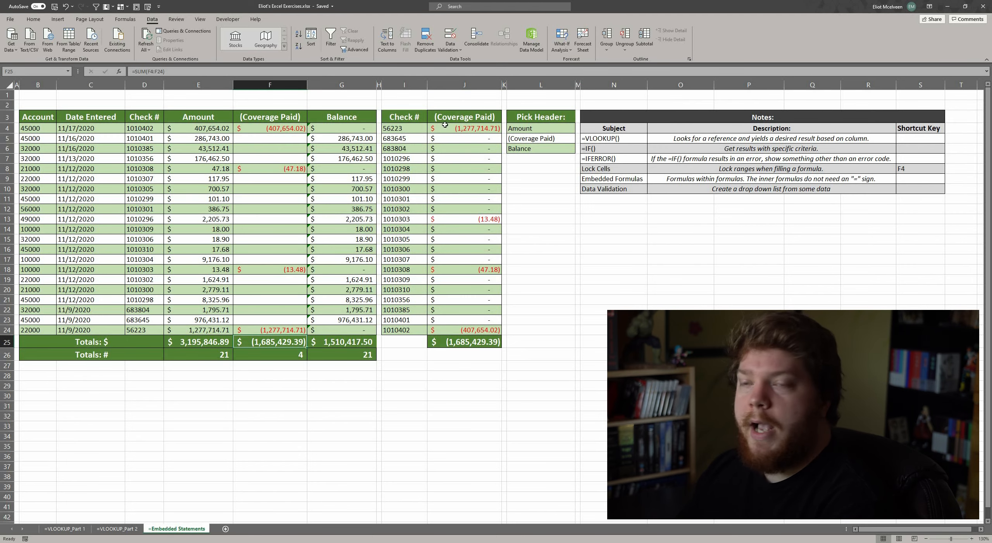
# Step: Set the J3 header back to Amount
pyautogui.click(492, 116)
pyautogui.click(505, 119)
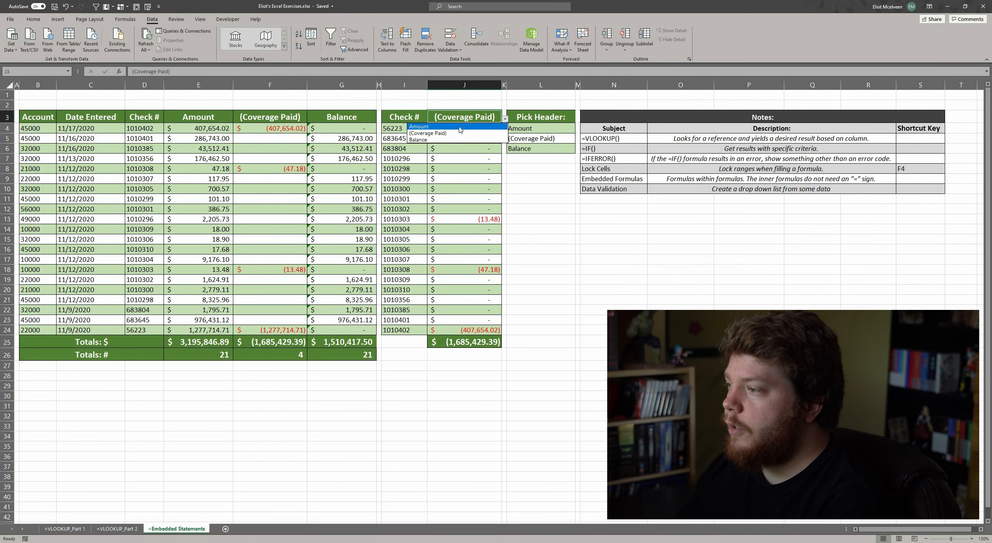
pyautogui.click(460, 127)
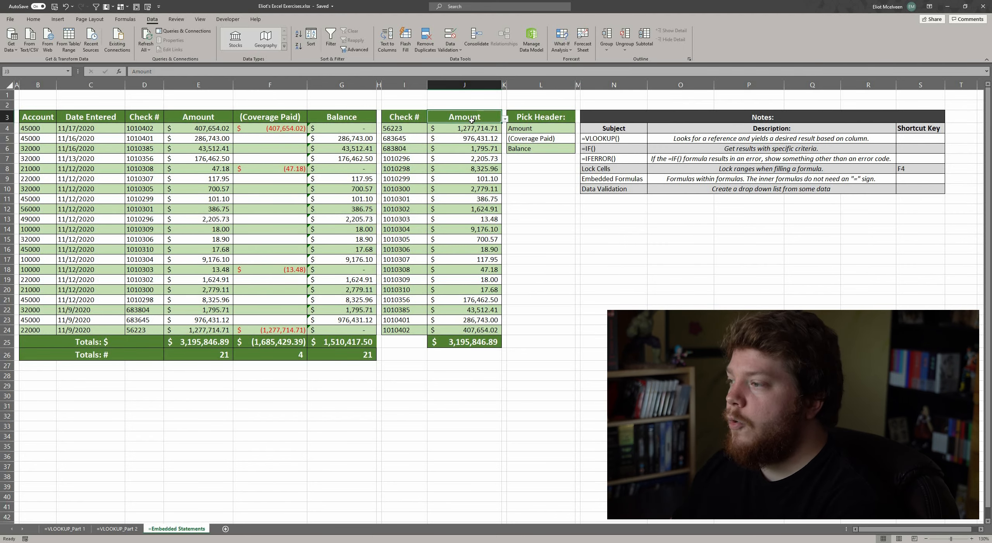
# Step: Examine the first logical test in J4's formula, comparing $J$3 with "Amount"
pyautogui.click(472, 128)
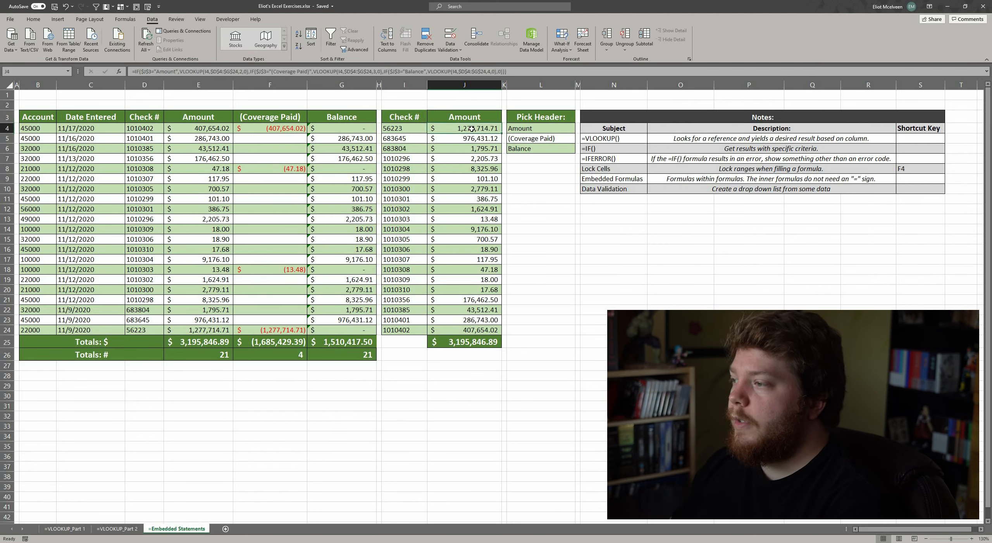
pyautogui.doubleClick(146, 72)
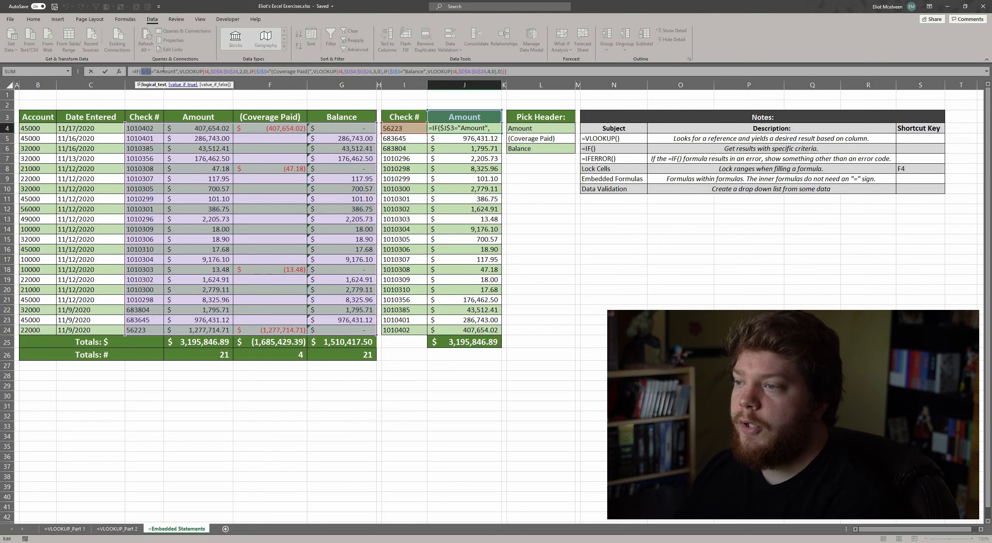
pyautogui.doubleClick(172, 72)
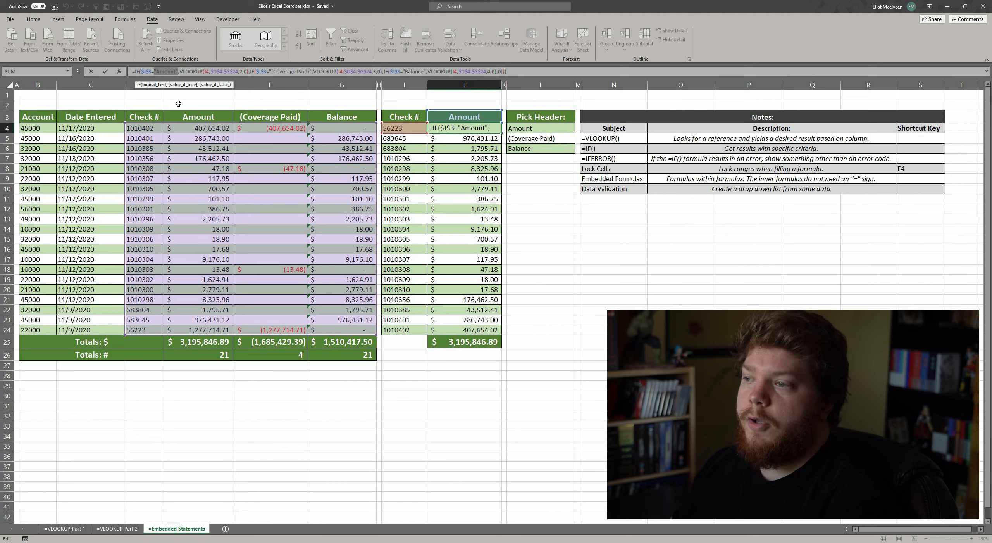